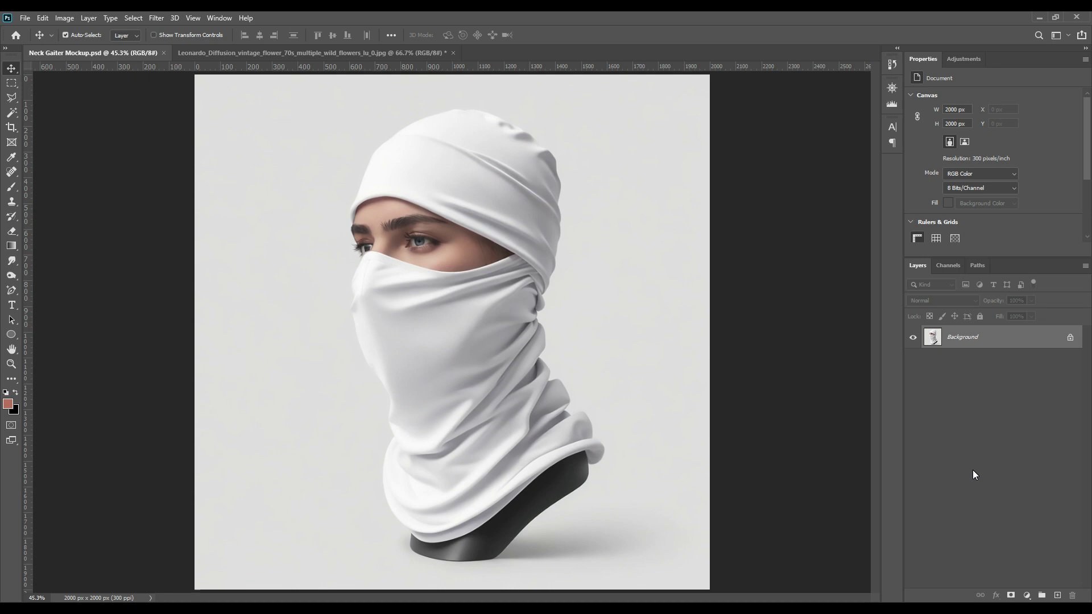
# Start a Pen tool shape at the eye opening's outer corner and place points at the cap's forehead edge and brow
pyautogui.click(15, 292)
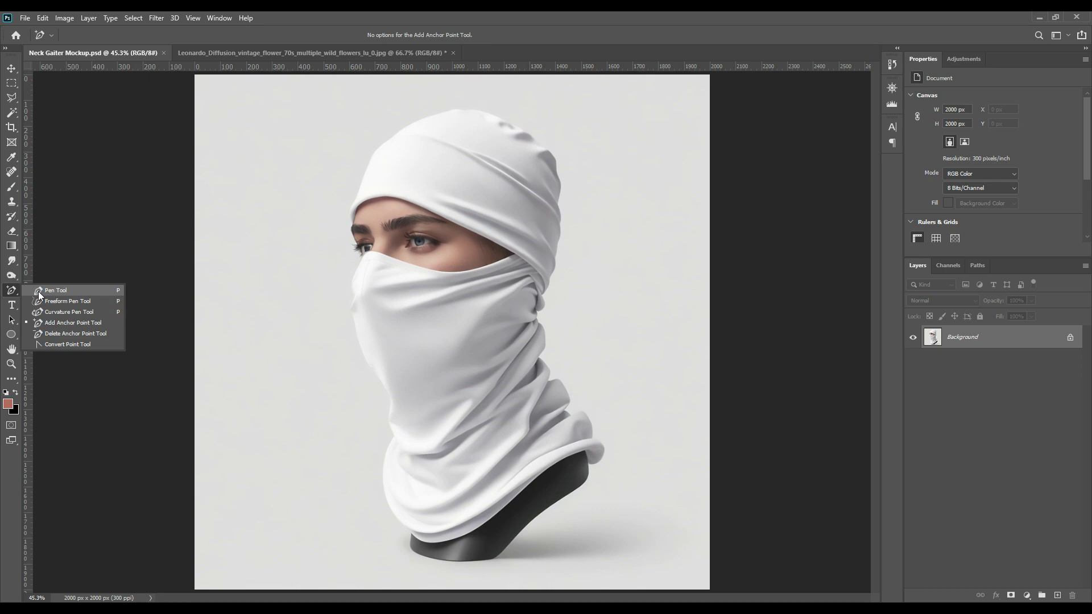
pyautogui.click(58, 291)
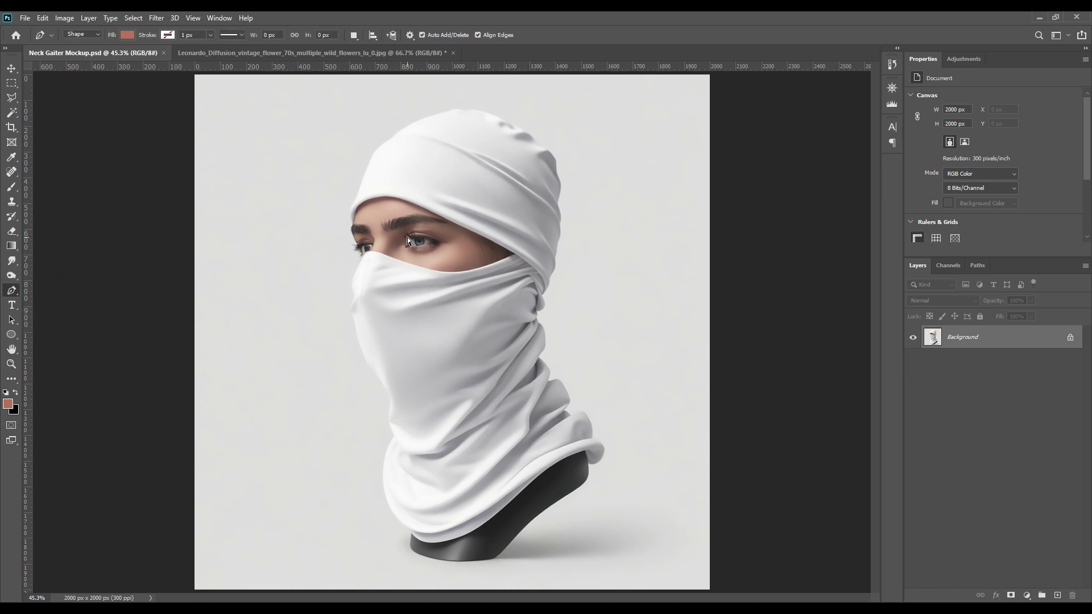
pyautogui.hotkey('ctrl', '+')
pyautogui.hotkey('ctrl', '+')
pyautogui.hotkey('ctrl', '+')
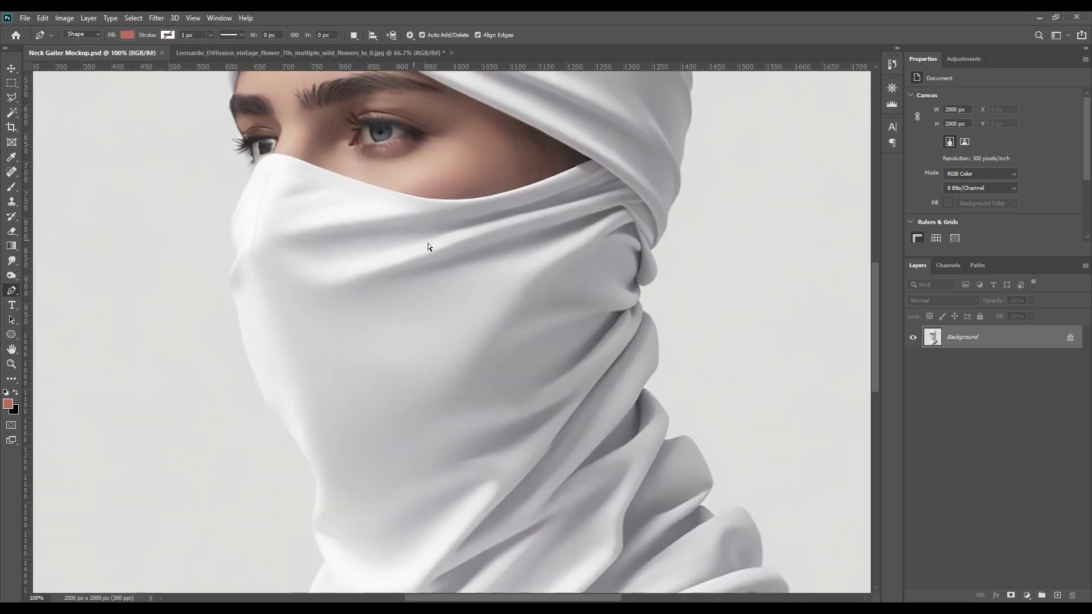
pyautogui.hotkey('ctrl', '+')
pyautogui.moveTo(471, 212); pyautogui.dragTo(478, 415)
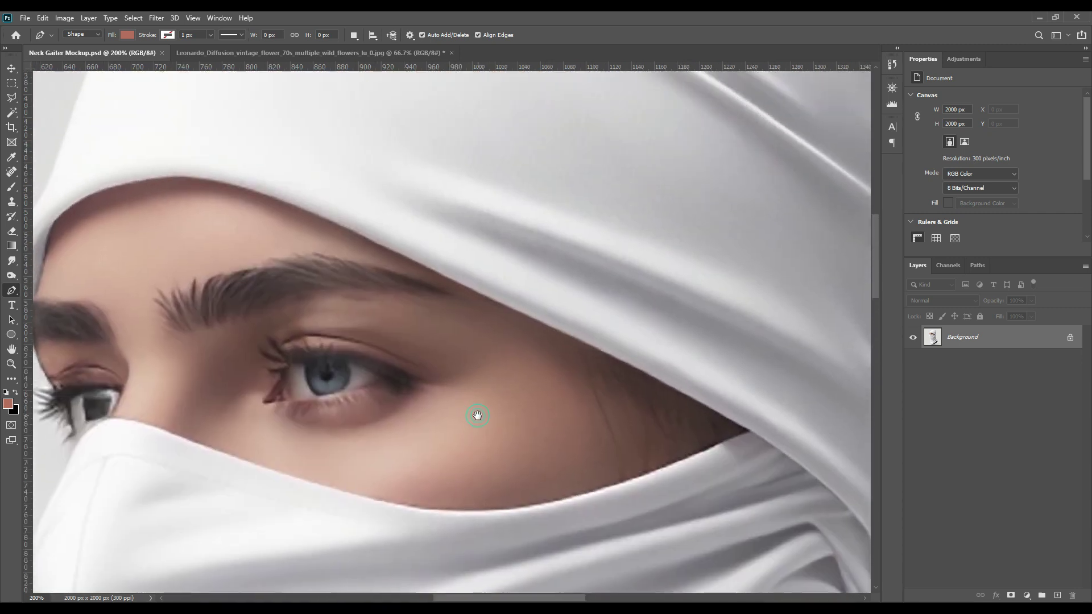
pyautogui.click(749, 433)
pyautogui.hscroll(-5, 290, 290)
pyautogui.click(277, 264)
pyautogui.click(256, 341)
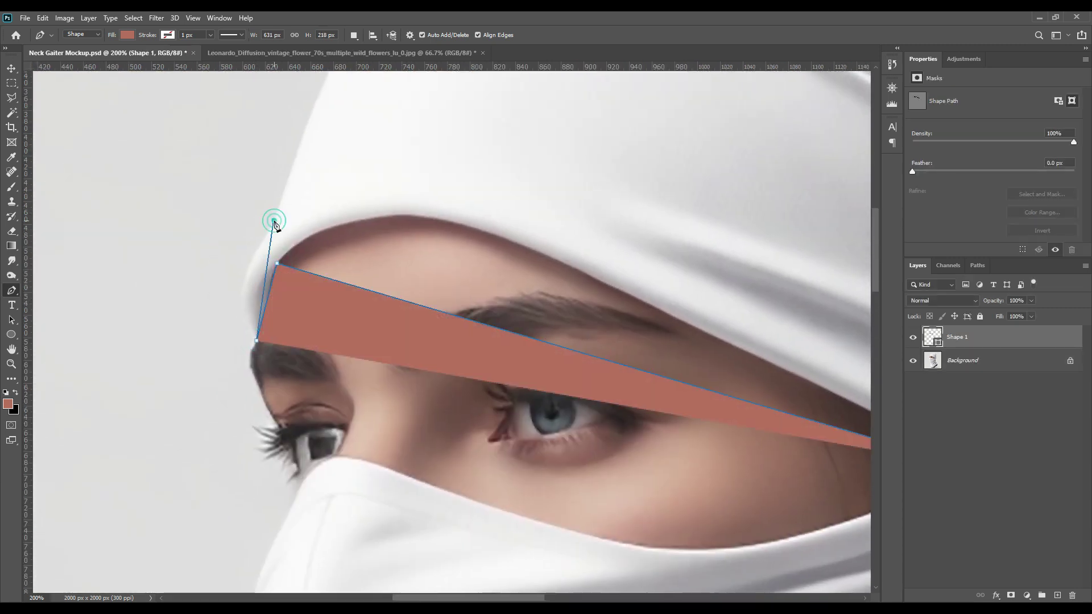
# Continue the rough outline over the top of the white head cap and onto its upper back edge
pyautogui.click(274, 220)
pyautogui.moveTo(364, 154); pyautogui.dragTo(144, 506)
pyautogui.click(441, 197)
pyautogui.click(603, 191)
pyautogui.moveTo(637, 353); pyautogui.dragTo(312, 190)
pyautogui.click(600, 230)
pyautogui.click(631, 367)
# Continue the rough outline down the back of the cap and past the gathered folds behind the neck
pyautogui.moveTo(658, 437); pyautogui.dragTo(627, 204)
pyautogui.click(598, 294)
pyautogui.moveTo(633, 373); pyautogui.dragTo(650, 341)
pyautogui.click(617, 270)
pyautogui.moveTo(638, 409); pyautogui.dragTo(665, 312)
pyautogui.click(585, 336)
pyautogui.moveTo(653, 443); pyautogui.dragTo(674, 301)
pyautogui.click(573, 285)
pyautogui.click(575, 318)
pyautogui.click(580, 336)
pyautogui.moveTo(621, 438); pyautogui.dragTo(663, 313)
pyautogui.click(624, 369)
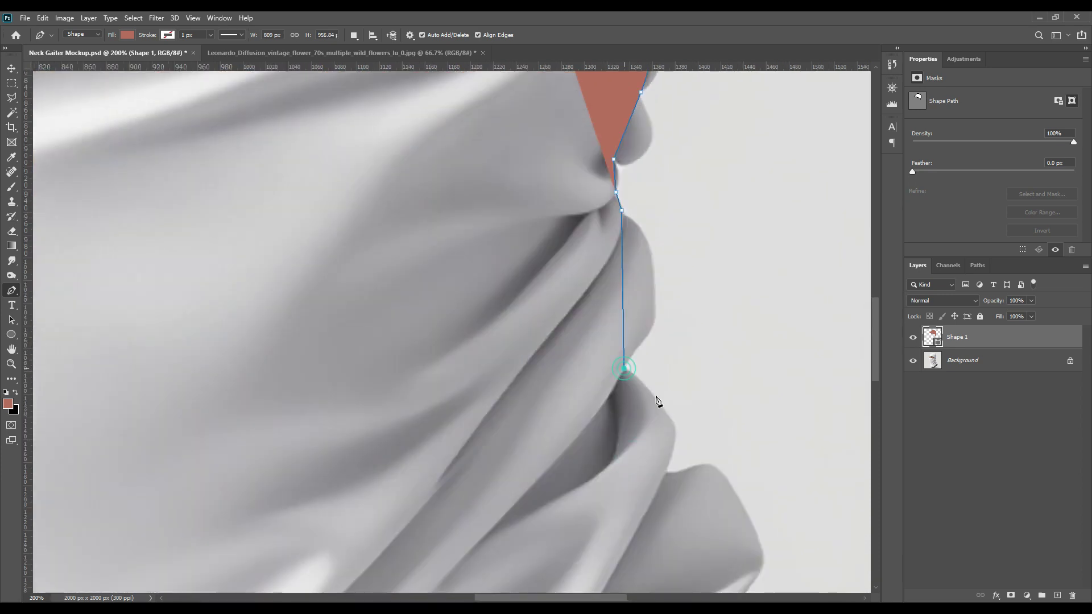
# Extend the rough outline down the rear neck folds to the rolled hem and set the shape layer's opacity to 0%
pyautogui.moveTo(712, 423); pyautogui.dragTo(695, 257)
pyautogui.click(647, 304)
pyautogui.click(718, 436)
pyautogui.click(688, 392)
pyautogui.moveTo(778, 458); pyautogui.dragTo(697, 419)
pyautogui.click(700, 348)
pyautogui.click(716, 446)
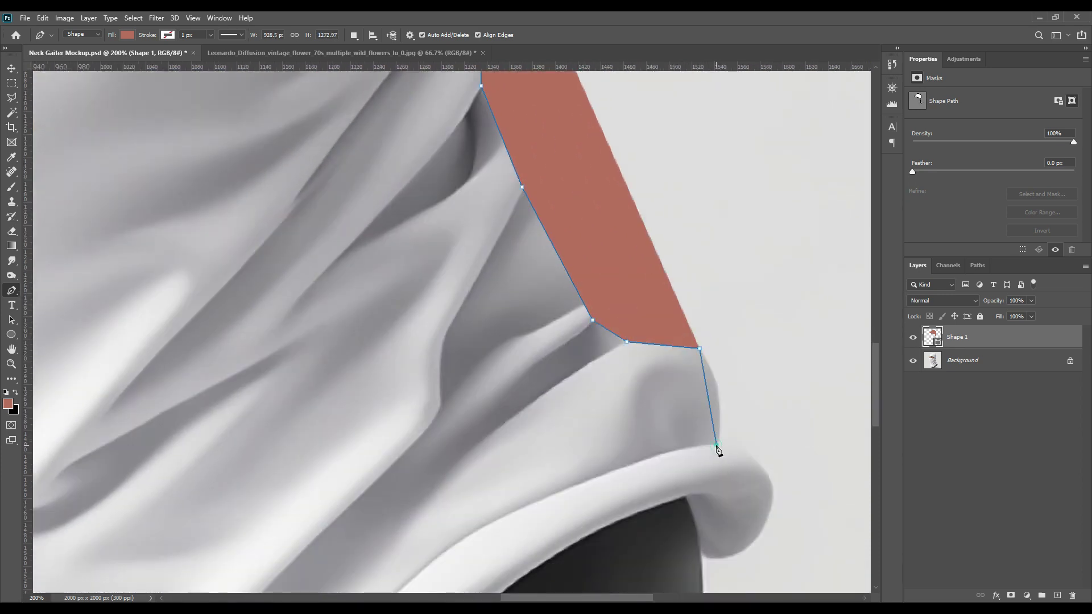
pyautogui.scroll(-4, 711, 455)
pyautogui.click(709, 378)
pyautogui.press('0')
pyautogui.press('0')
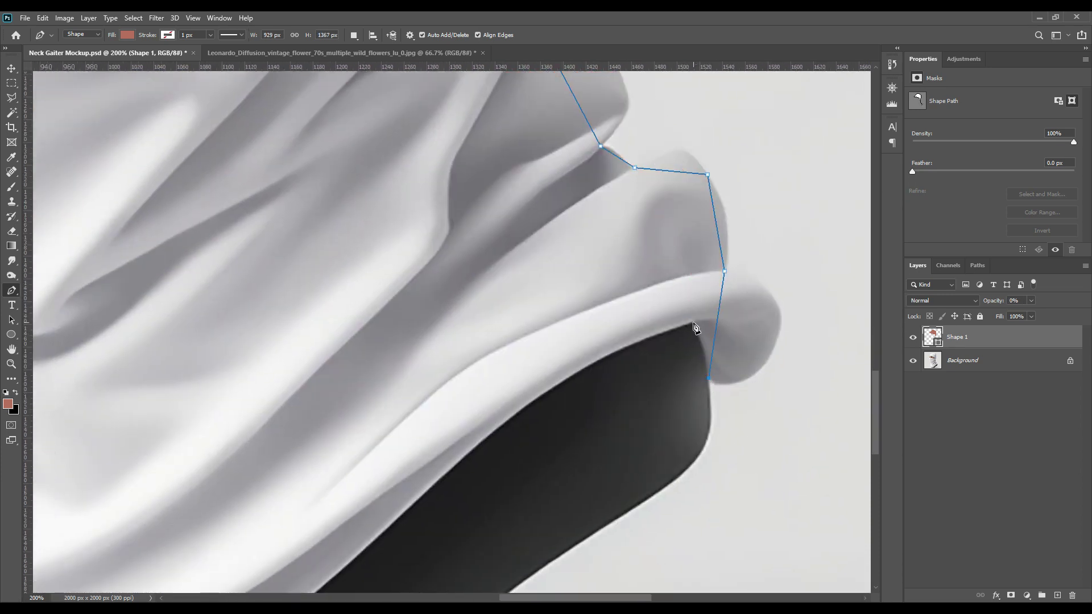
# Place outline points along the gaiter's bottom hem and up the front of the neck
pyautogui.click(694, 323)
pyautogui.moveTo(430, 589); pyautogui.dragTo(607, 436)
pyautogui.moveTo(107, 530); pyautogui.dragTo(323, 486)
pyautogui.click(321, 481)
pyautogui.moveTo(293, 196); pyautogui.dragTo(312, 455)
pyautogui.click(268, 306)
pyautogui.moveTo(274, 262); pyautogui.dragTo(306, 445)
pyautogui.click(260, 277)
# Continue the outline up the front of the mask and over the nose, closing it at the eye opening's outer corner
pyautogui.moveTo(307, 160); pyautogui.dragTo(479, 550)
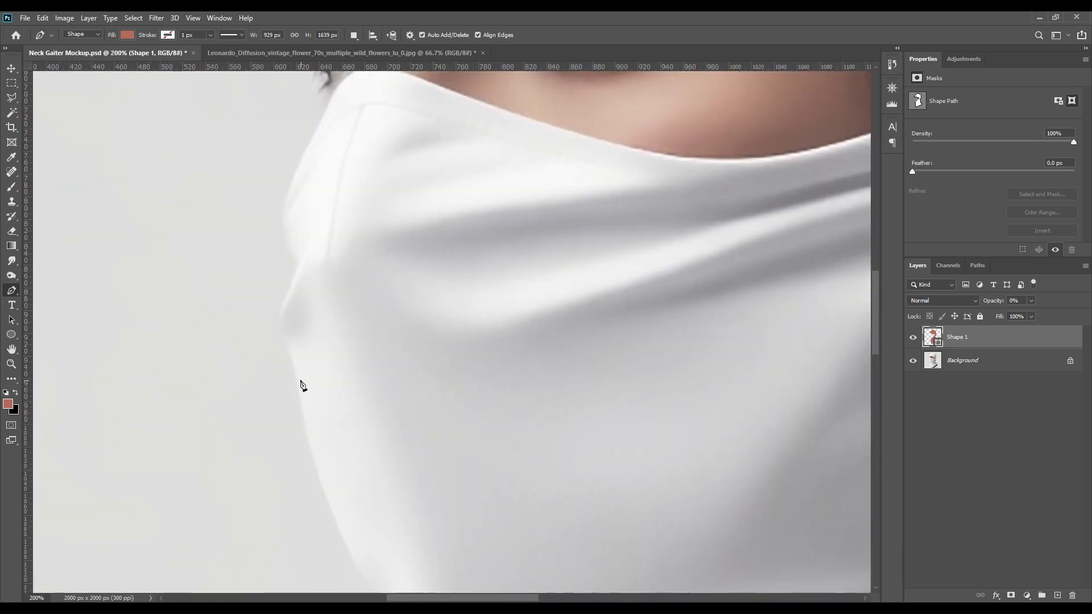
pyautogui.click(292, 370)
pyautogui.click(296, 266)
pyautogui.click(292, 179)
pyautogui.moveTo(438, 91); pyautogui.dragTo(392, 259)
pyautogui.click(389, 251)
pyautogui.moveTo(496, 311); pyautogui.dragTo(206, 340)
pyautogui.click(668, 274)
# Use the Add Anchor Point tool to curve the path along the mask's upper edge below the eyes
pyautogui.rightClick(12, 291)
pyautogui.click(63, 323)
pyautogui.click(417, 277)
pyautogui.moveTo(417, 277); pyautogui.dragTo(417, 356)
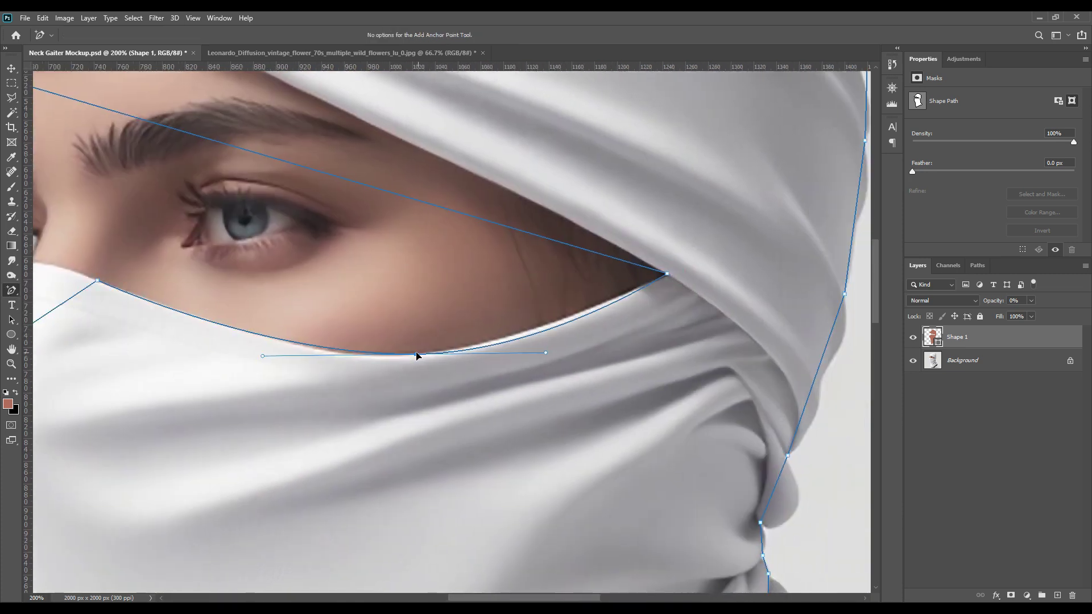
pyautogui.moveTo(545, 352); pyautogui.dragTo(558, 334)
pyautogui.click(606, 302)
pyautogui.moveTo(668, 274); pyautogui.dragTo(669, 275)
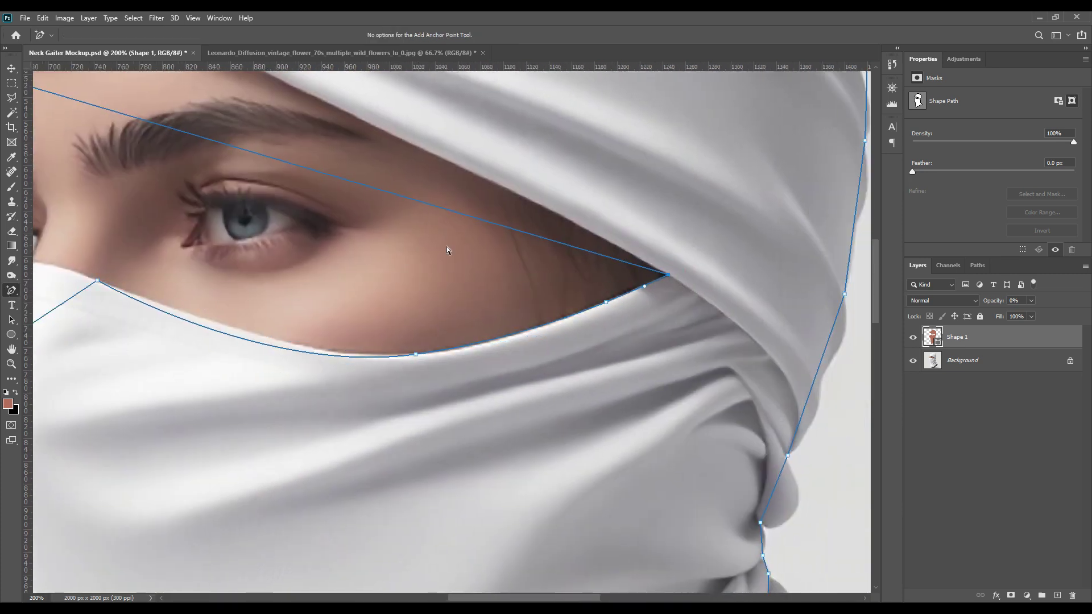
pyautogui.moveTo(244, 340); pyautogui.dragTo(242, 330)
pyautogui.moveTo(159, 304); pyautogui.dragTo(157, 306)
pyautogui.moveTo(388, 357); pyautogui.dragTo(388, 355)
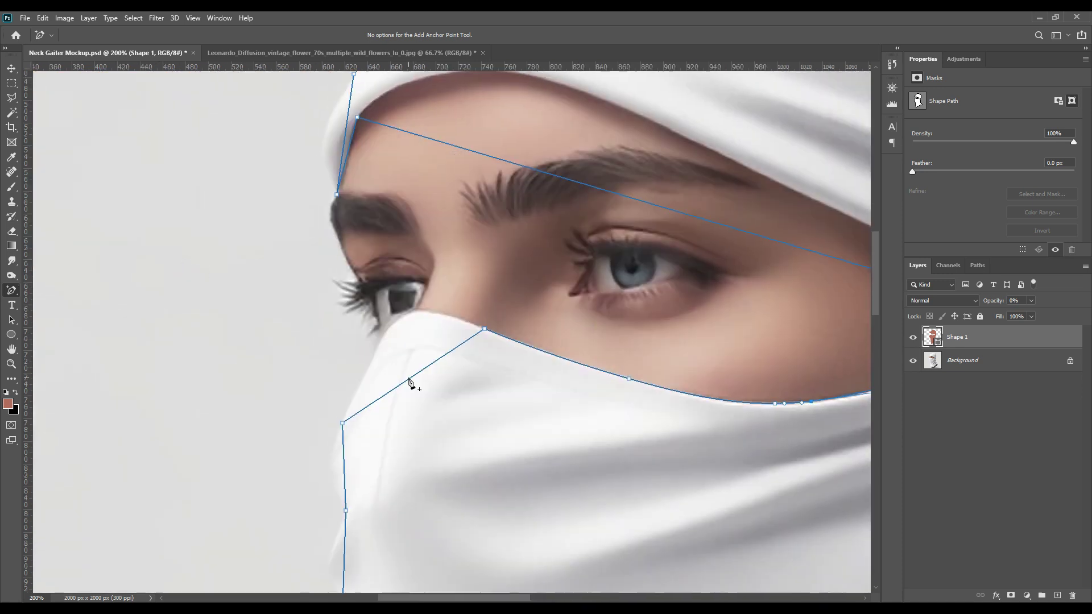
# Add and adjust anchor points to fit the path around the nose bridge and the mask's upper front edge
pyautogui.moveTo(398, 318); pyautogui.dragTo(448, 316)
pyautogui.moveTo(360, 382); pyautogui.dragTo(366, 373)
pyautogui.moveTo(431, 490); pyautogui.dragTo(451, 385)
pyautogui.moveTo(416, 302); pyautogui.dragTo(350, 369)
pyautogui.moveTo(442, 483); pyautogui.dragTo(476, 377)
pyautogui.moveTo(397, 354); pyautogui.dragTo(389, 329)
pyautogui.click(386, 328)
pyautogui.moveTo(386, 385); pyautogui.dragTo(390, 385)
# Curve the path along the front of the mask from below the nose down to the neck crease
pyautogui.moveTo(473, 477); pyautogui.dragTo(466, 255)
pyautogui.moveTo(446, 306); pyautogui.dragTo(423, 317)
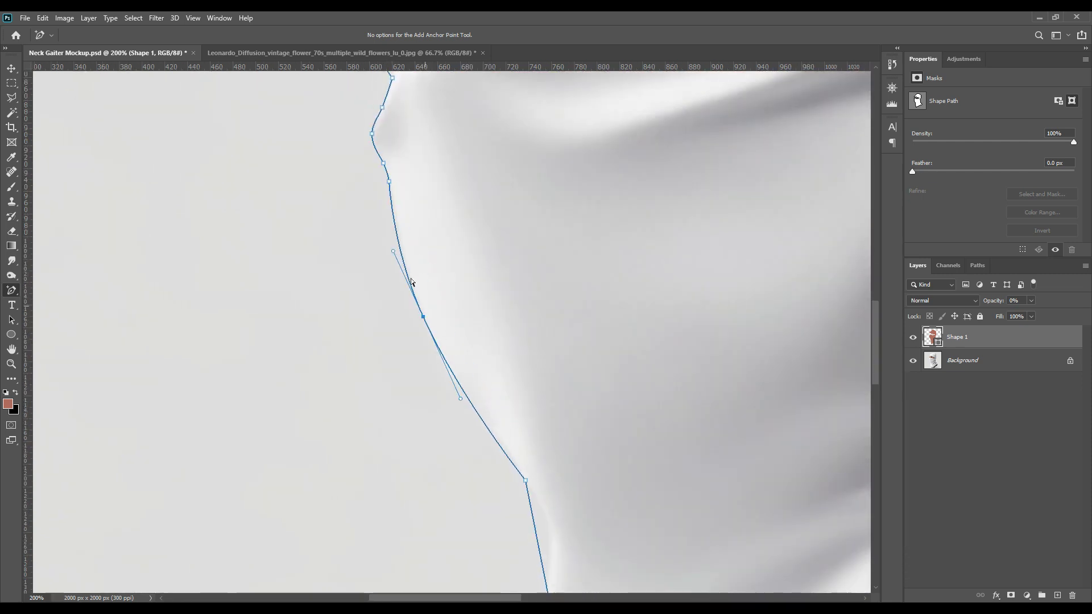
pyautogui.moveTo(393, 214); pyautogui.dragTo(397, 215)
pyautogui.moveTo(630, 539); pyautogui.dragTo(549, 349)
pyautogui.moveTo(452, 345); pyautogui.dragTo(467, 341)
pyautogui.moveTo(527, 465); pyautogui.dragTo(477, 385)
pyautogui.moveTo(541, 528); pyautogui.dragTo(576, 392)
pyautogui.moveTo(518, 286); pyautogui.dragTo(523, 285)
# Curve the path around the gaiter's bulging lower front edge below the neck crease
pyautogui.moveTo(606, 497); pyautogui.dragTo(458, 360)
pyautogui.moveTo(475, 197); pyautogui.dragTo(467, 198)
pyautogui.click(499, 131)
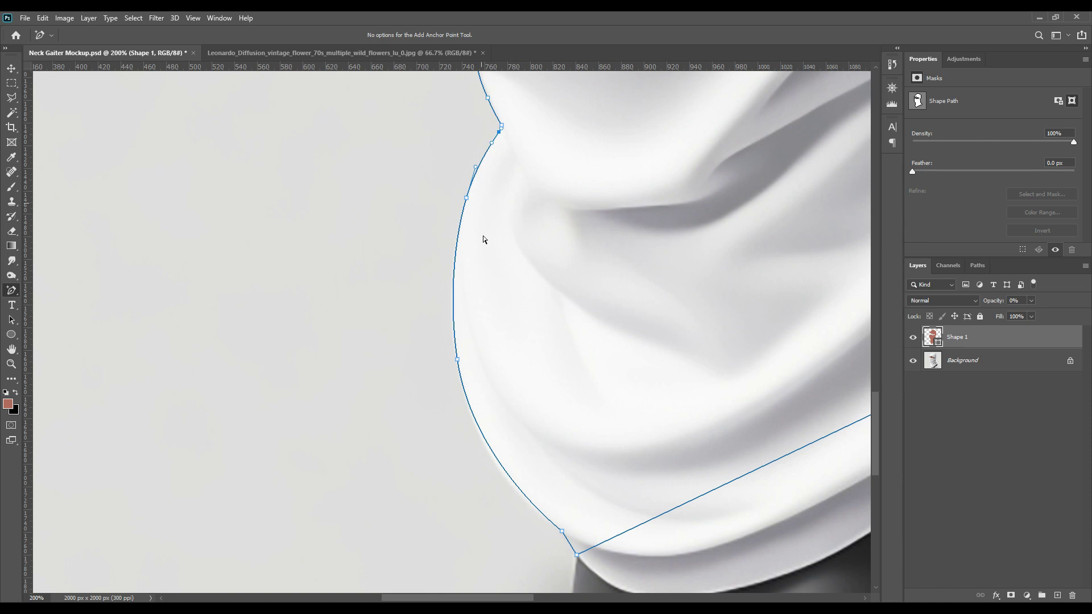
pyautogui.moveTo(501, 465); pyautogui.dragTo(497, 468)
# Fit the path to the bottom hem where the fabric meets the black stand
pyautogui.moveTo(622, 486); pyautogui.dragTo(288, 333)
pyautogui.moveTo(452, 302); pyautogui.dragTo(480, 409)
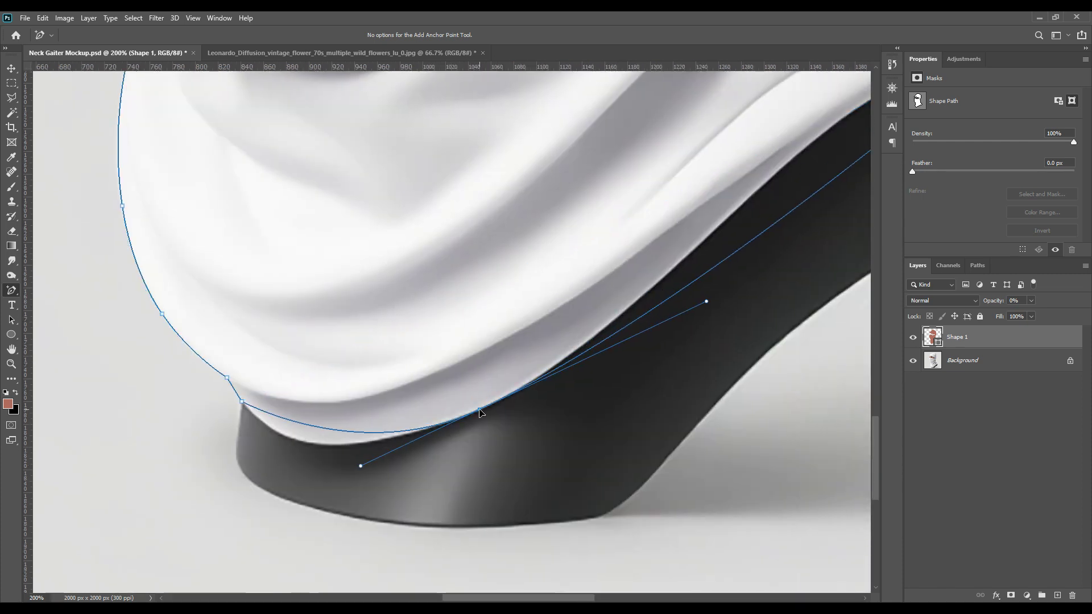
pyautogui.moveTo(310, 425); pyautogui.dragTo(300, 442)
pyautogui.click(398, 438)
pyautogui.moveTo(648, 238); pyautogui.dragTo(288, 423)
pyautogui.moveTo(508, 340); pyautogui.dragTo(468, 319)
pyautogui.click(565, 258)
pyautogui.moveTo(409, 450); pyautogui.dragTo(527, 360)
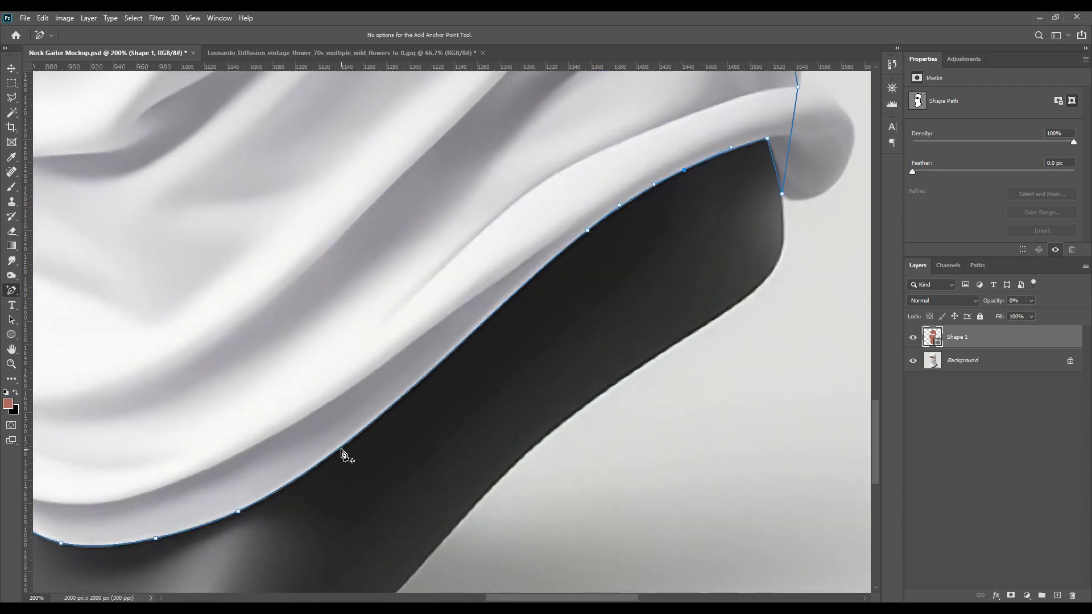
pyautogui.click(341, 451)
# Add anchor points to curve the path around the rolled end of the hem at the back
pyautogui.moveTo(675, 285); pyautogui.dragTo(415, 469)
pyautogui.moveTo(535, 324); pyautogui.dragTo(559, 382)
pyautogui.click(530, 383)
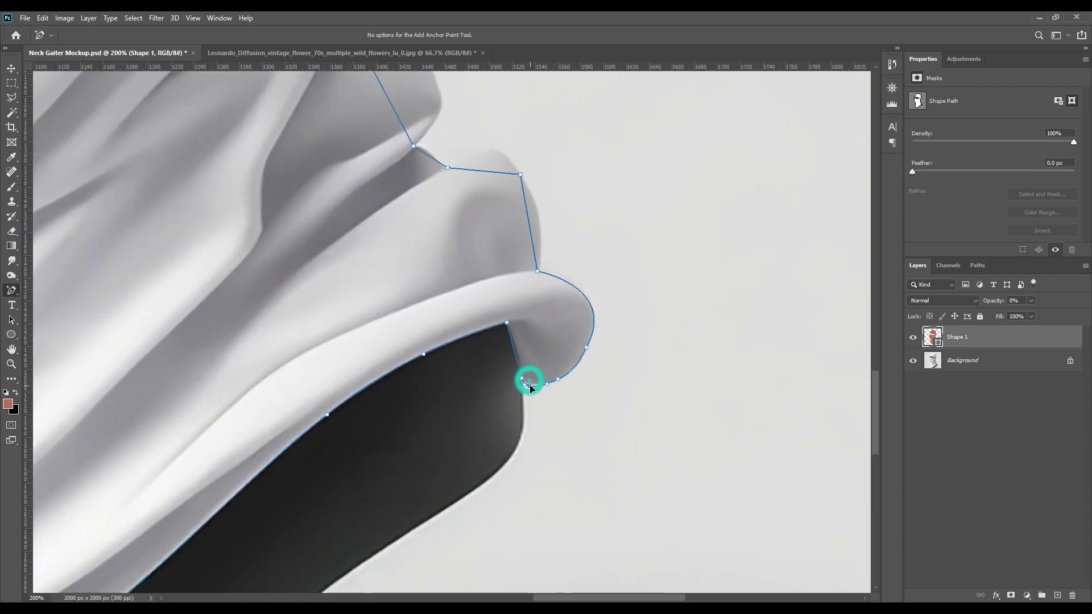
pyautogui.click(514, 349)
pyautogui.moveTo(527, 299); pyautogui.dragTo(522, 422)
pyautogui.click(566, 407)
# Fit the path around the two rear fabric folds directly above the rolled hem
pyautogui.moveTo(519, 351); pyautogui.dragTo(532, 340)
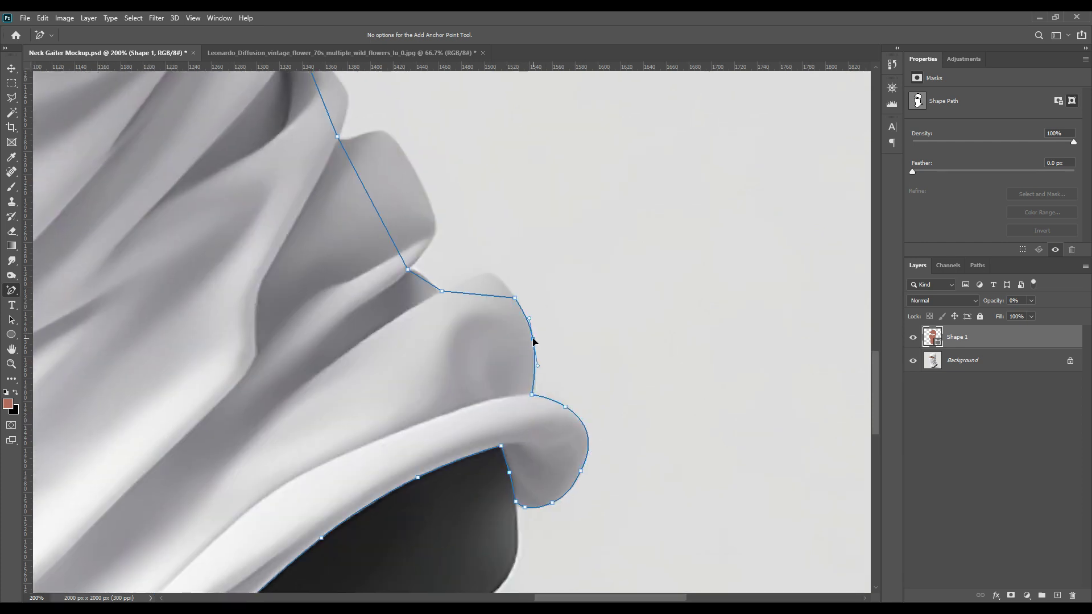
pyautogui.moveTo(484, 297); pyautogui.dragTo(491, 276)
pyautogui.click(427, 278)
pyautogui.click(441, 292)
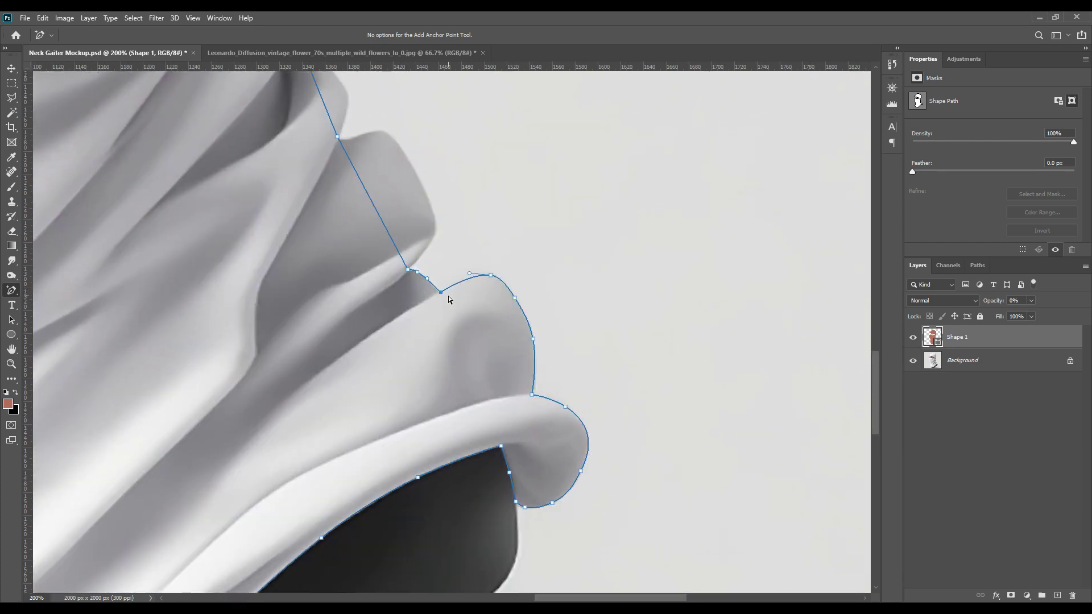
pyautogui.moveTo(371, 200); pyautogui.dragTo(351, 140)
pyautogui.moveTo(420, 225); pyautogui.dragTo(435, 229)
pyautogui.moveTo(430, 247); pyautogui.dragTo(417, 260)
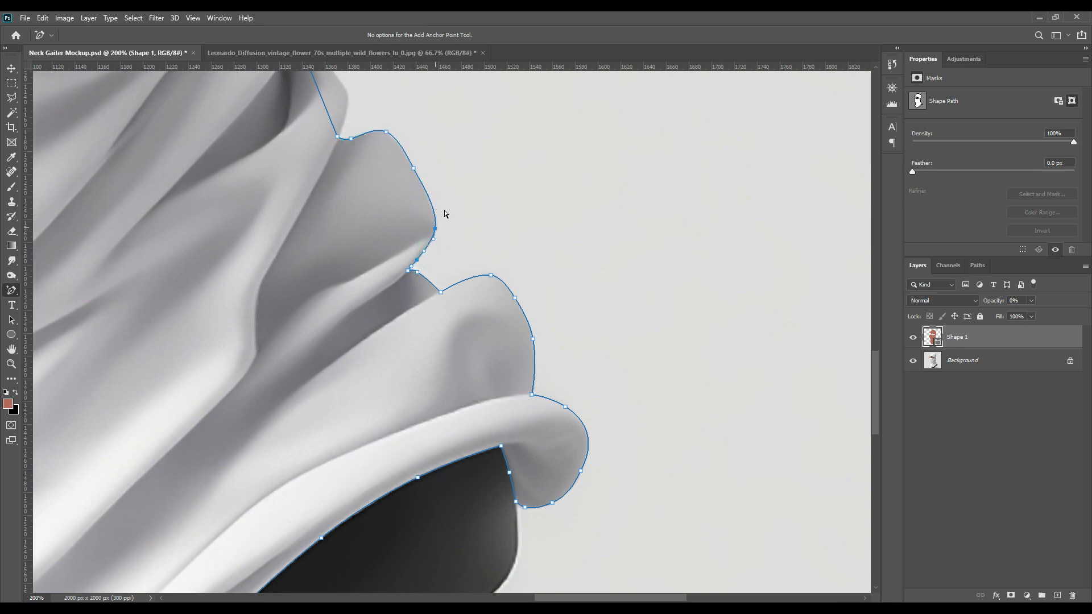
# Curve the path around the rear neck folds just below the gathered fabric
pyautogui.moveTo(330, 107); pyautogui.dragTo(485, 298)
pyautogui.scroll(3, 445, 279)
pyautogui.hscroll(-2, 445, 279)
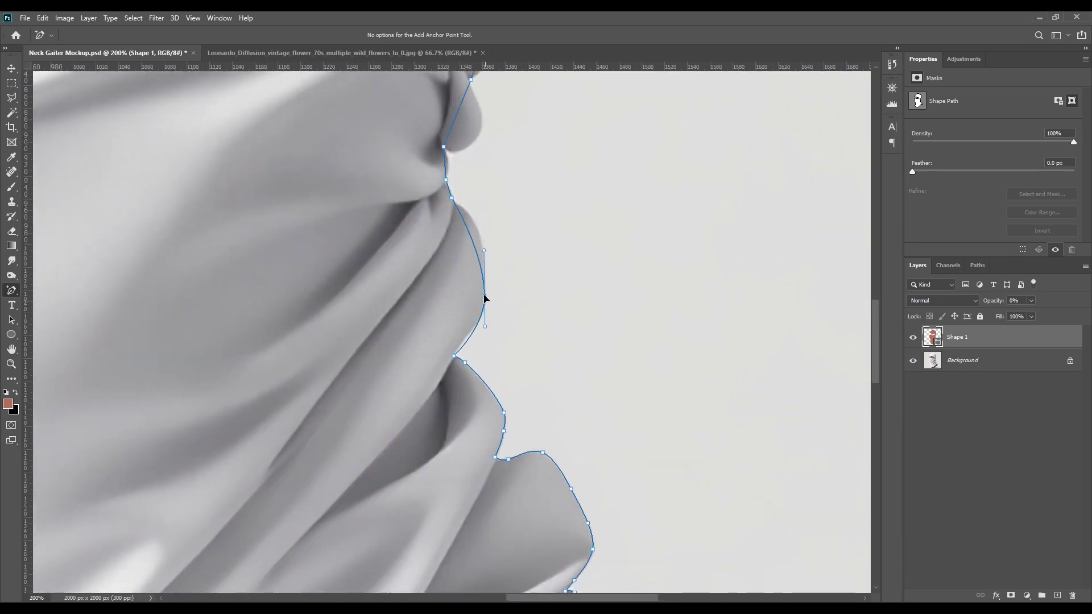
pyautogui.moveTo(471, 335); pyautogui.dragTo(481, 317)
pyautogui.moveTo(468, 226); pyautogui.dragTo(475, 224)
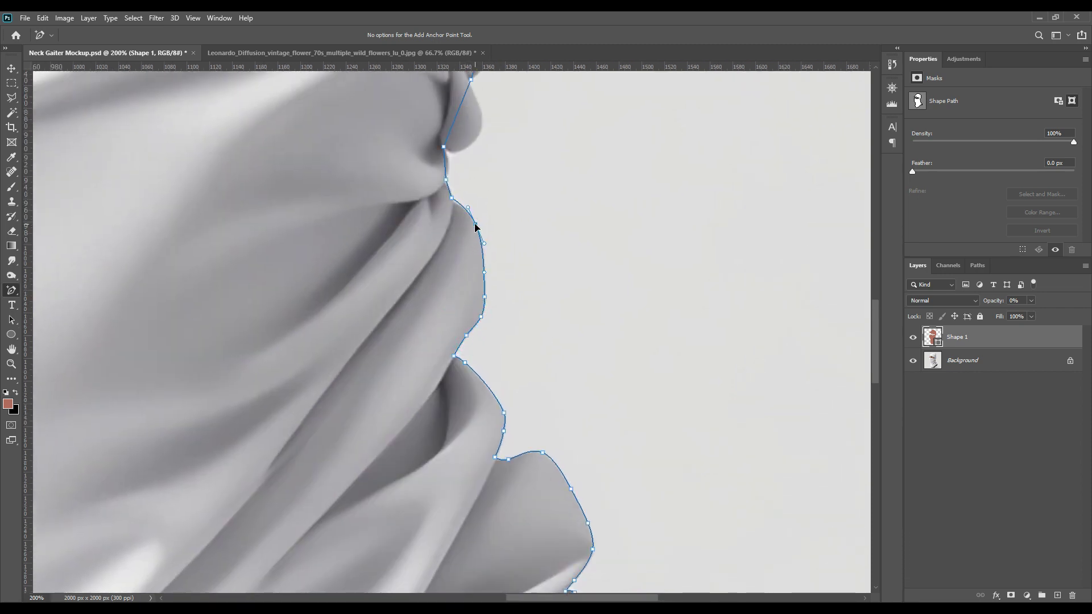
# Fit the path around the small gathered bulge of fabric behind the neck
pyautogui.scroll(3, 504, 219)
pyautogui.hscroll(-2, 504, 218)
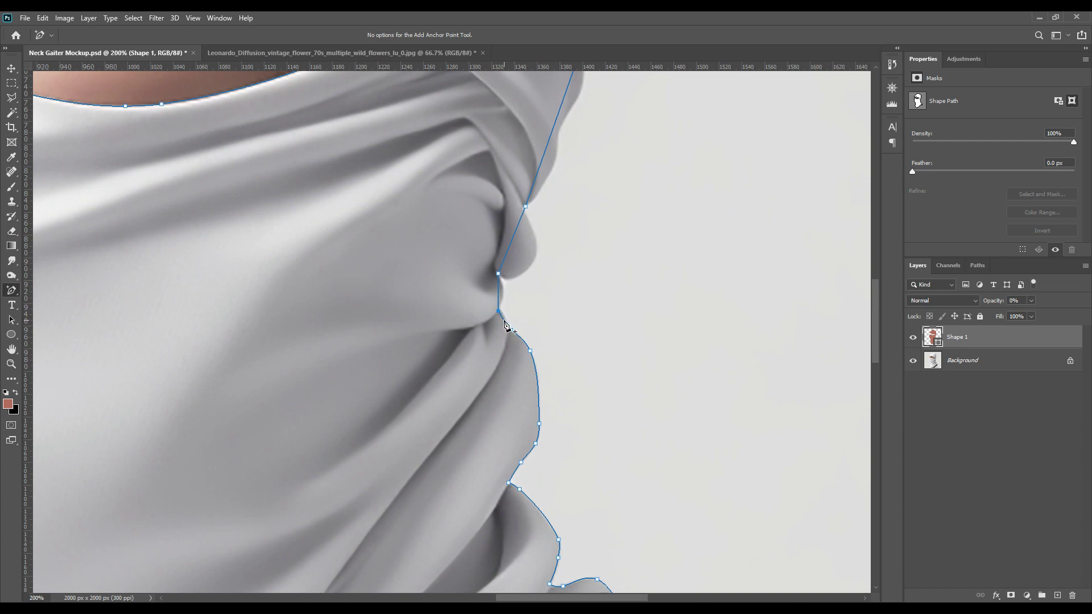
pyautogui.moveTo(510, 249); pyautogui.dragTo(513, 289)
pyautogui.click(531, 224)
# Curve the path along the lower back edge of the head cap, above the gathered fabric
pyautogui.moveTo(618, 176); pyautogui.dragTo(571, 297)
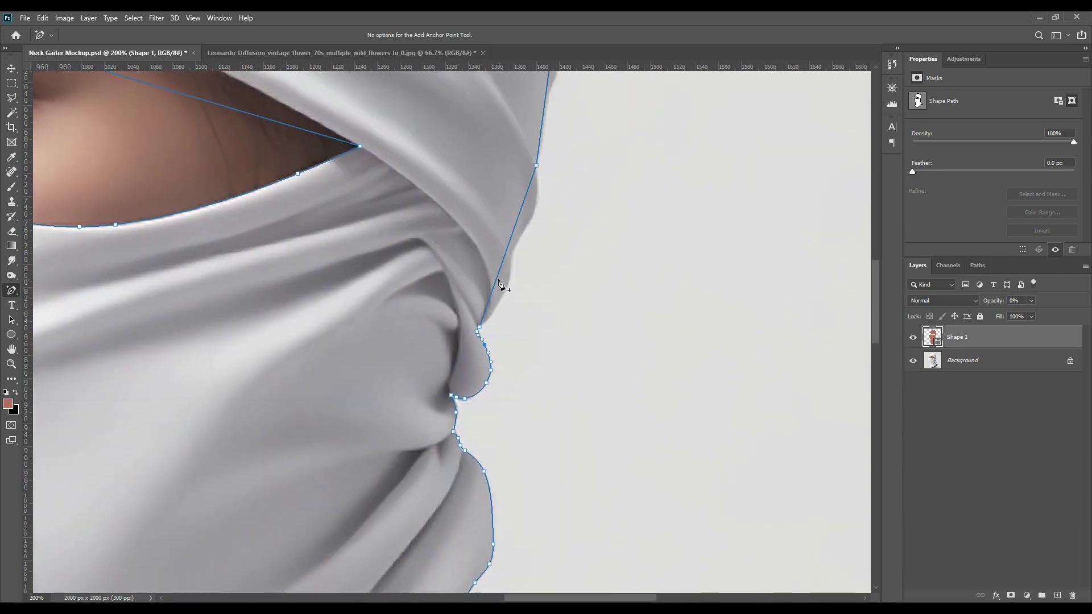
pyautogui.moveTo(496, 281); pyautogui.dragTo(514, 249)
pyautogui.moveTo(529, 200); pyautogui.dragTo(536, 212)
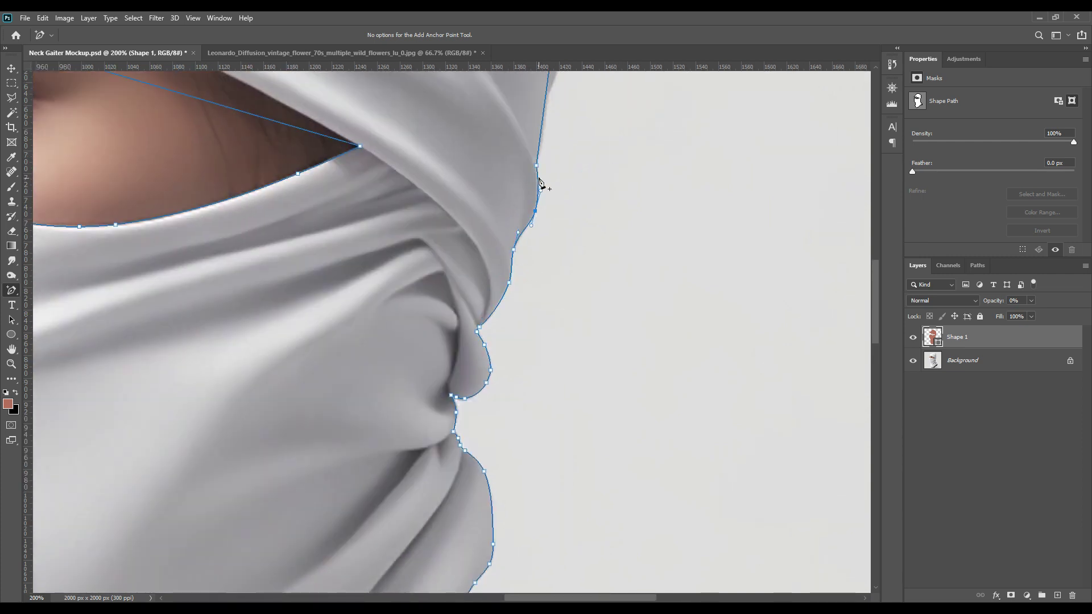
pyautogui.moveTo(597, 234); pyautogui.dragTo(565, 459)
pyautogui.moveTo(508, 355); pyautogui.dragTo(511, 354)
pyautogui.moveTo(519, 281); pyautogui.dragTo(528, 282)
pyautogui.click(518, 322)
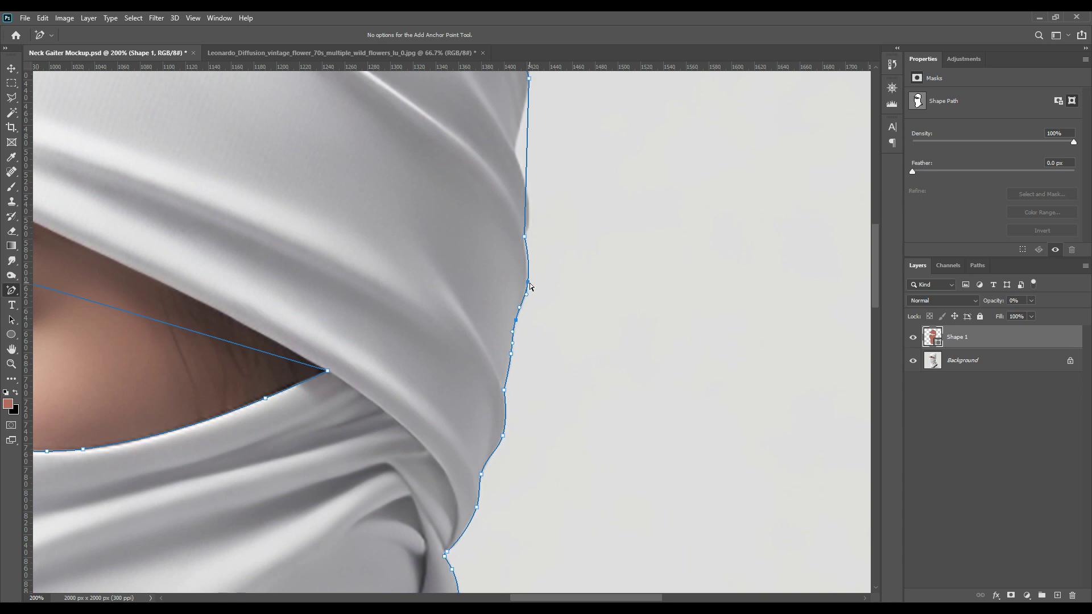
pyautogui.click(526, 245)
pyautogui.moveTo(525, 219); pyautogui.dragTo(529, 219)
# Adjust anchor points to fit the path along the upper back edge of the head cap
pyautogui.moveTo(587, 248); pyautogui.dragTo(584, 396)
pyautogui.moveTo(526, 297); pyautogui.dragTo(520, 326)
pyautogui.moveTo(536, 274); pyautogui.dragTo(537, 408)
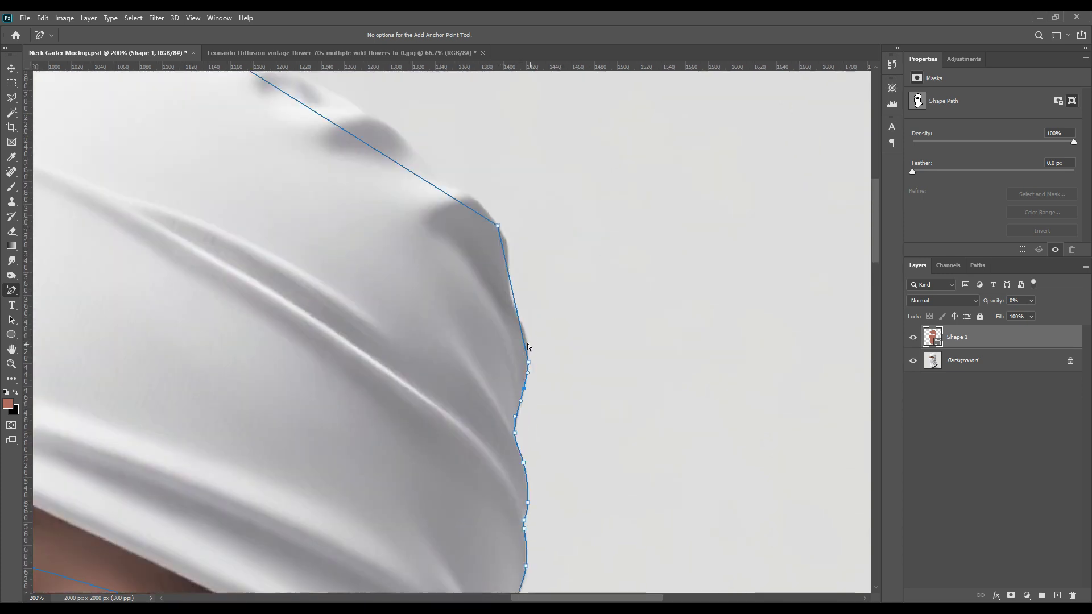
pyautogui.moveTo(523, 339); pyautogui.dragTo(551, 418)
pyautogui.click(500, 316)
pyautogui.moveTo(501, 316); pyautogui.dragTo(505, 316)
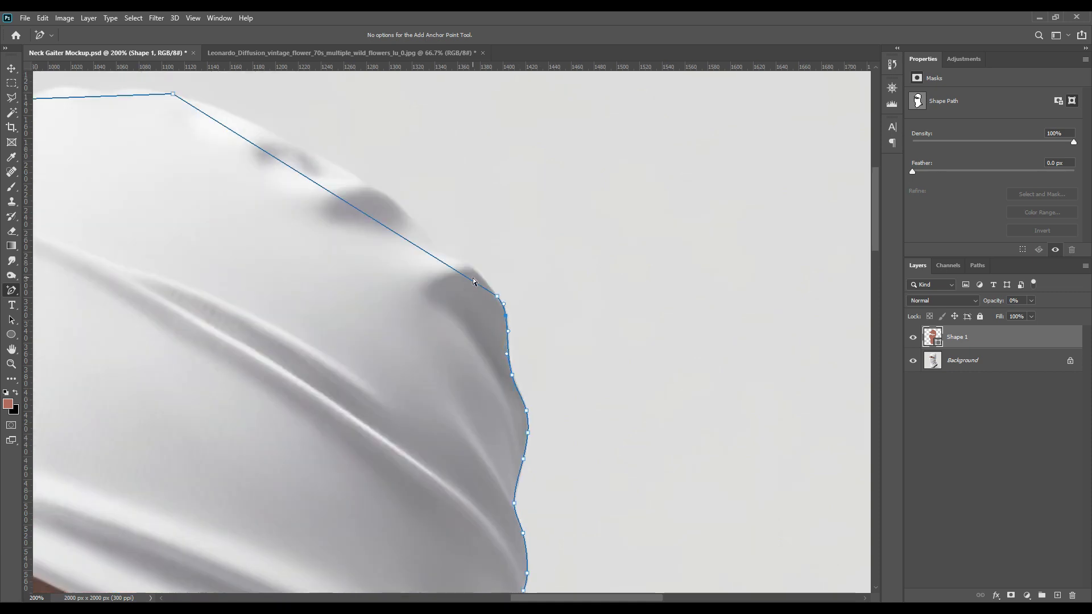
# Curve the path over the wrinkled rear crown of the cap up to its highest part
pyautogui.click(471, 280)
pyautogui.moveTo(472, 280); pyautogui.dragTo(466, 258)
pyautogui.moveTo(498, 280); pyautogui.dragTo(495, 285)
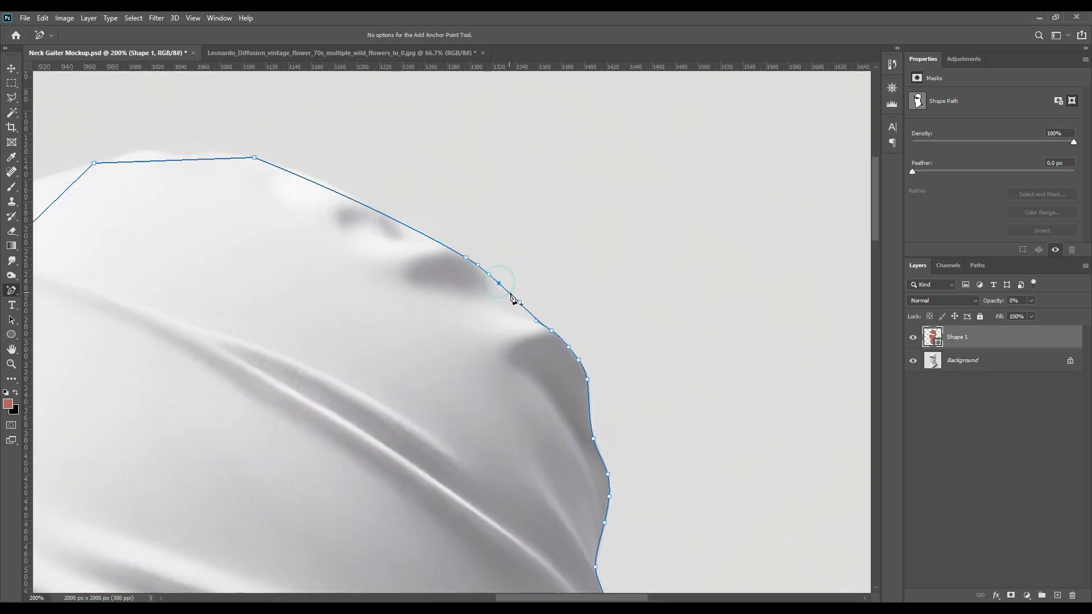
pyautogui.click(606, 314)
pyautogui.moveTo(365, 207); pyautogui.dragTo(365, 203)
pyautogui.moveTo(302, 176); pyautogui.dragTo(301, 172)
pyautogui.moveTo(215, 159); pyautogui.dragTo(215, 153)
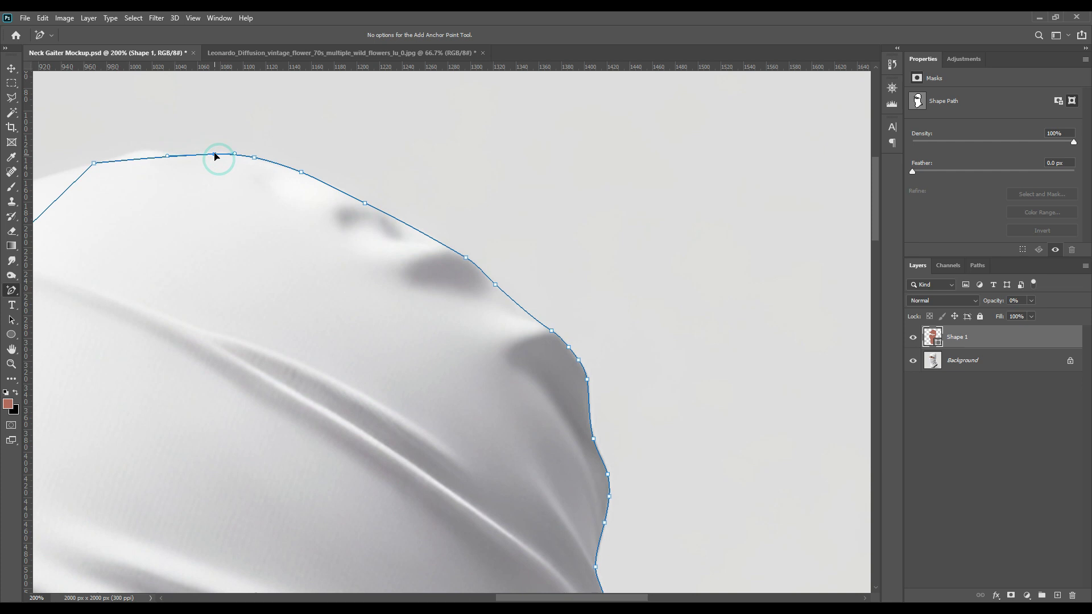
# Curve the path over the cap's top and along its sloping upper front edge
pyautogui.moveTo(148, 158); pyautogui.dragTo(147, 151)
pyautogui.click(178, 152)
pyautogui.hscroll(-5, 141, 268)
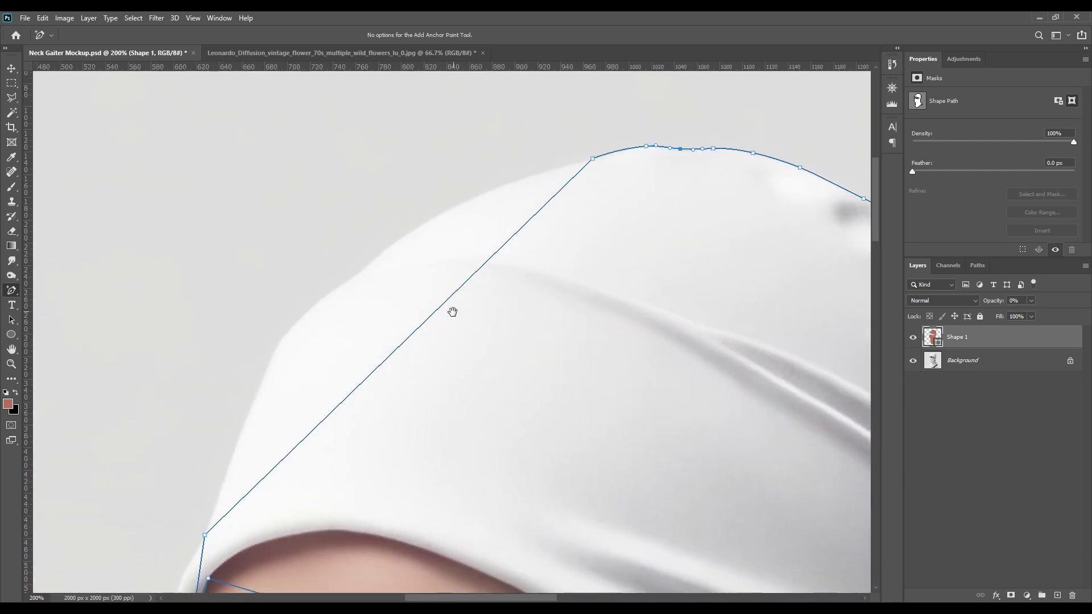
pyautogui.moveTo(414, 327); pyautogui.dragTo(306, 319)
pyautogui.moveTo(458, 217); pyautogui.dragTo(458, 207)
pyautogui.moveTo(363, 266); pyautogui.dragTo(397, 242)
pyautogui.click(458, 207)
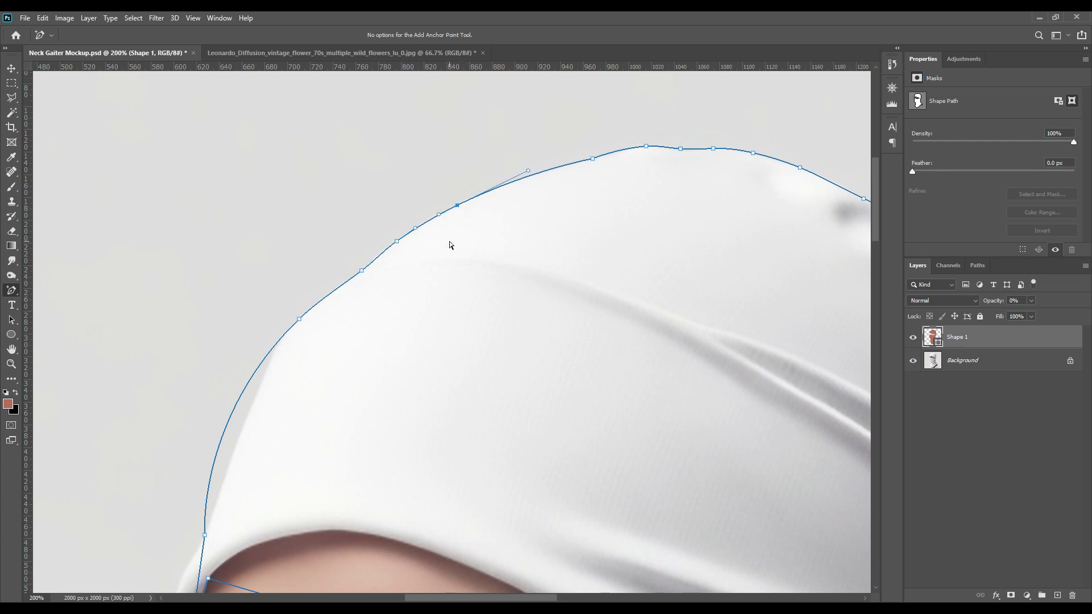
pyautogui.click(563, 166)
# Fit the path down the cap's front edge and around its rim to the brow
pyautogui.moveTo(212, 431); pyautogui.dragTo(413, 295)
pyautogui.scroll(-2, 438, 287)
pyautogui.hscroll(-1, 438, 287)
pyautogui.moveTo(436, 237); pyautogui.dragTo(437, 235)
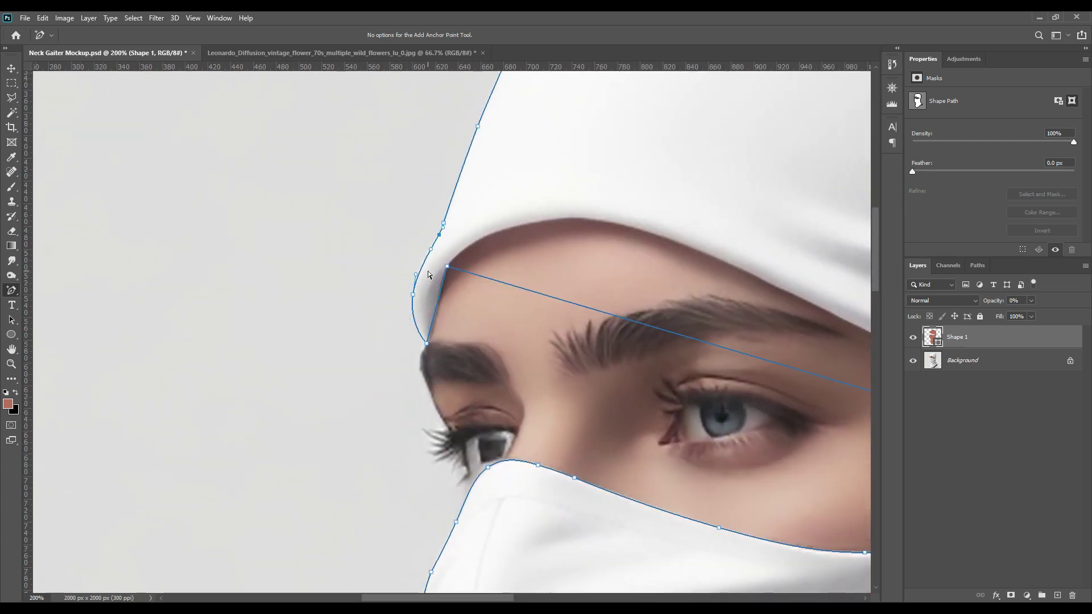
# Fit the path along the cap's lower edge, from the front rim over the forehead to the rear corner of the eye opening
pyautogui.moveTo(415, 276); pyautogui.dragTo(416, 268)
pyautogui.moveTo(563, 301); pyautogui.dragTo(624, 227)
pyautogui.moveTo(496, 250); pyautogui.dragTo(487, 237)
pyautogui.click(571, 219)
pyautogui.moveTo(741, 335); pyautogui.dragTo(410, 249)
pyautogui.moveTo(565, 249); pyautogui.dragTo(562, 255)
pyautogui.click(400, 176)
pyautogui.moveTo(732, 366); pyautogui.dragTo(613, 338)
pyautogui.moveTo(580, 296); pyautogui.dragTo(578, 293)
pyautogui.click(674, 346)
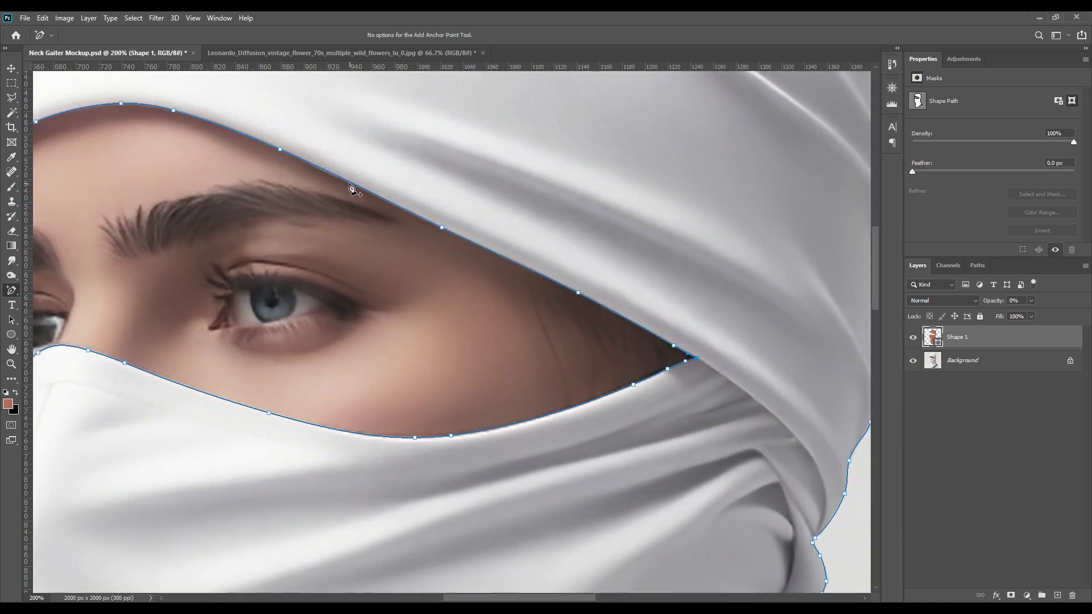
# Draw a filled rectangle of about 917 × 1701 px over the head and gaiter, directly above the Background layer
pyautogui.hscroll(1, 514, 339)
pyautogui.scroll(-1, 585, 338)
pyautogui.hotkey('ctrl', '-')
pyautogui.hotkey('ctrl', '-')
pyautogui.hotkey('ctrl', '-')
pyautogui.hotkey('ctrl', '-')
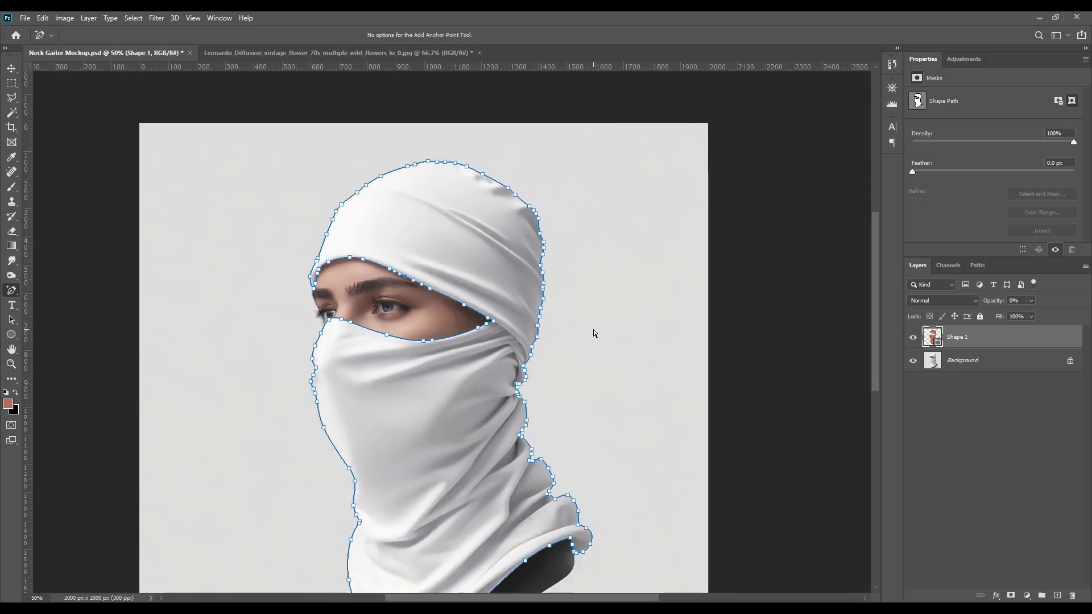
pyautogui.hotkey('ctrl', '0')
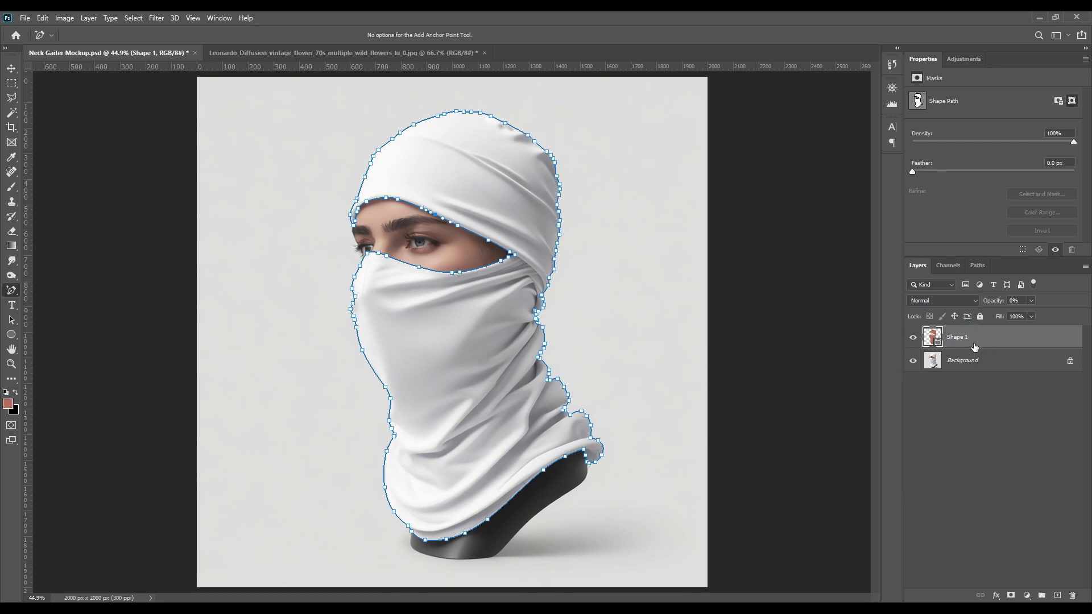
pyautogui.click(970, 366)
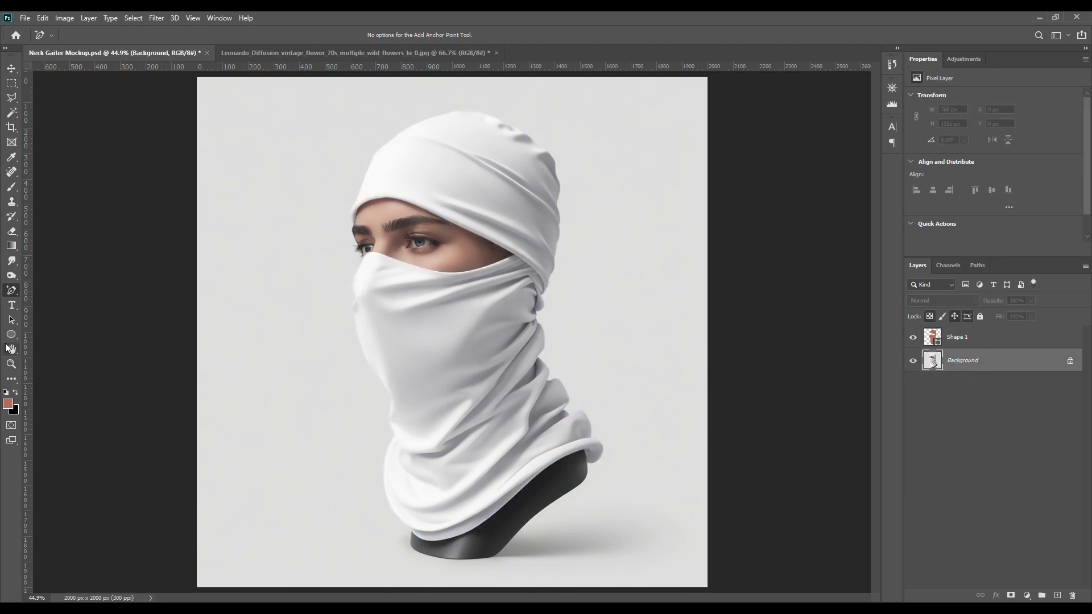
pyautogui.click(10, 342)
pyautogui.click(62, 332)
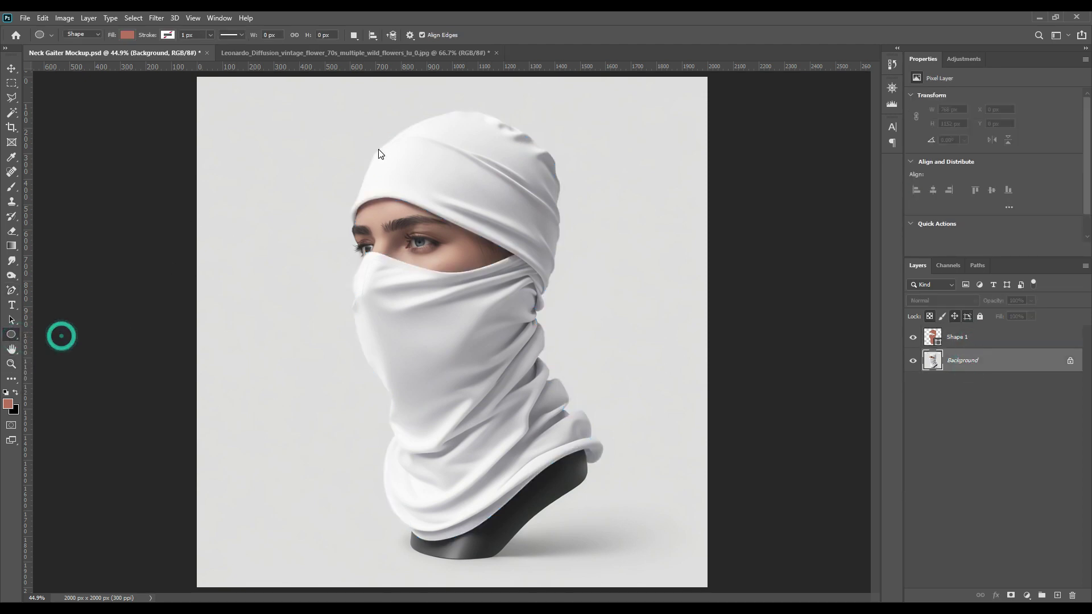
pyautogui.moveTo(339, 102); pyautogui.dragTo(572, 535)
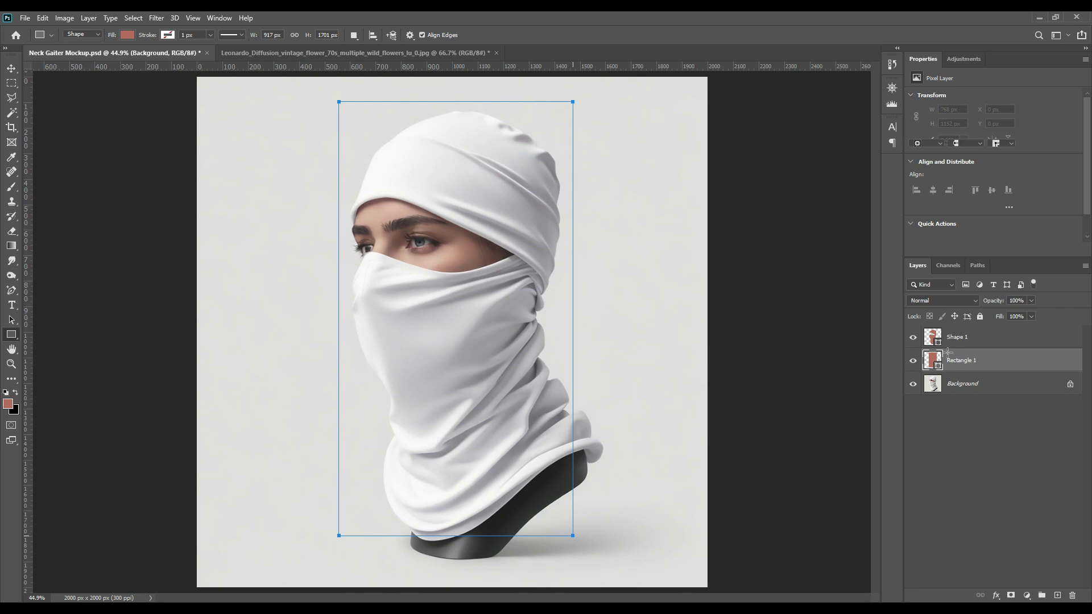
# With Shape 1 hidden, convert the rectangle layer to a smart object and set its opacity to 66%
pyautogui.click(972, 366)
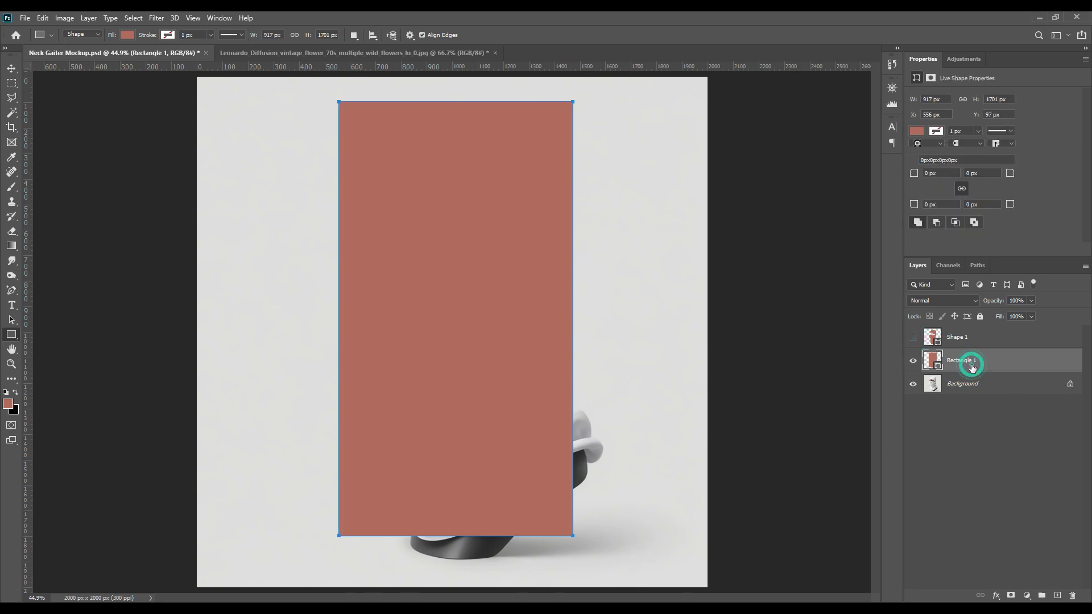
pyautogui.rightClick(989, 369)
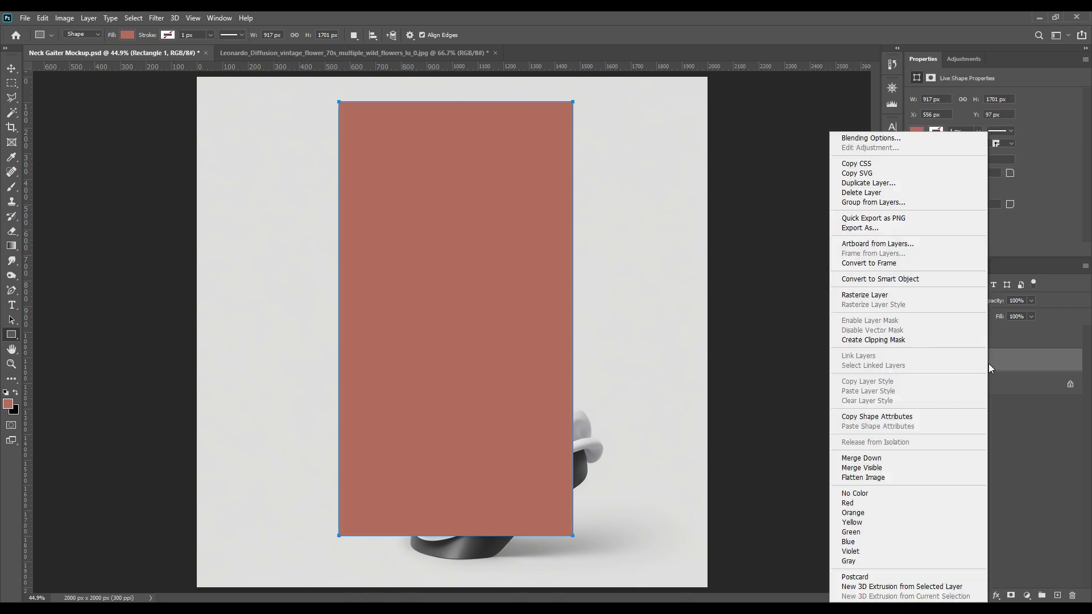
pyautogui.click(908, 279)
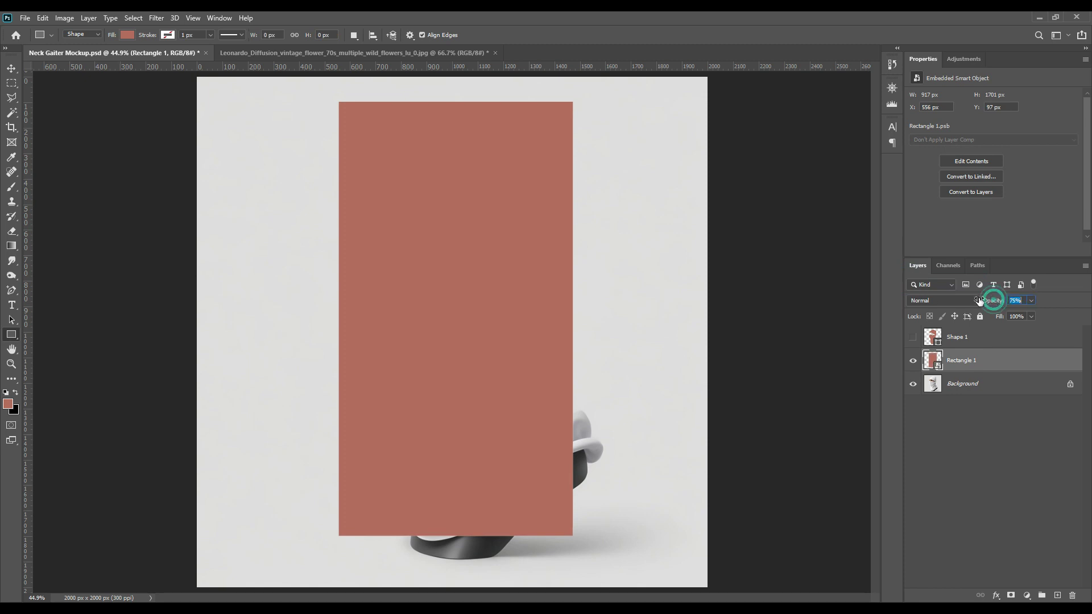
pyautogui.moveTo(999, 305); pyautogui.dragTo(990, 306)
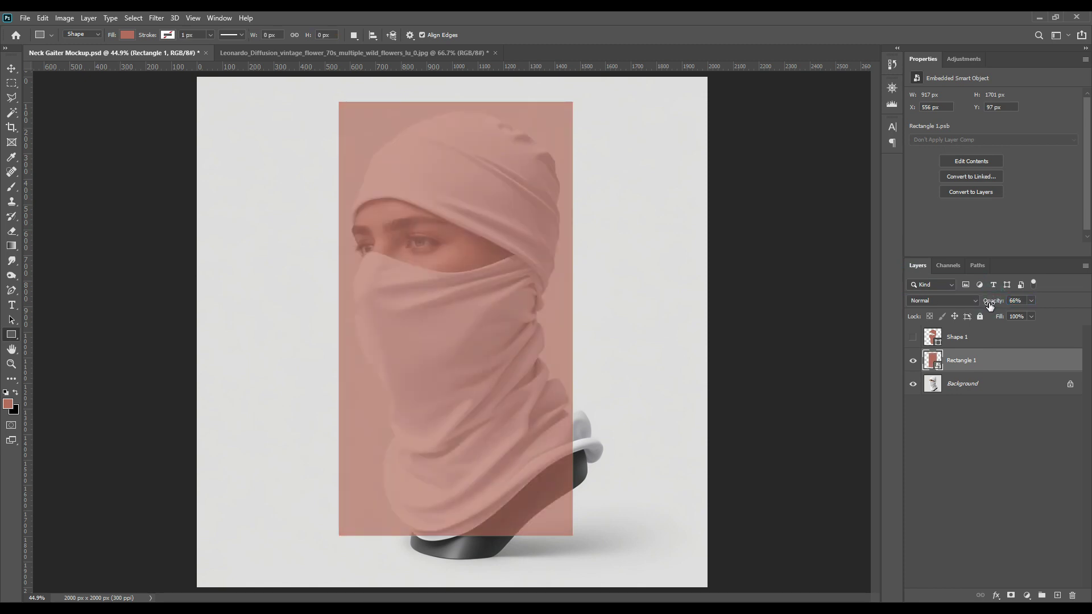
# Distort the rectangle's four corners so it follows the tilt of the head and the slanted neckline
pyautogui.hotkey('ctrl', 't')
pyautogui.rightClick(497, 299)
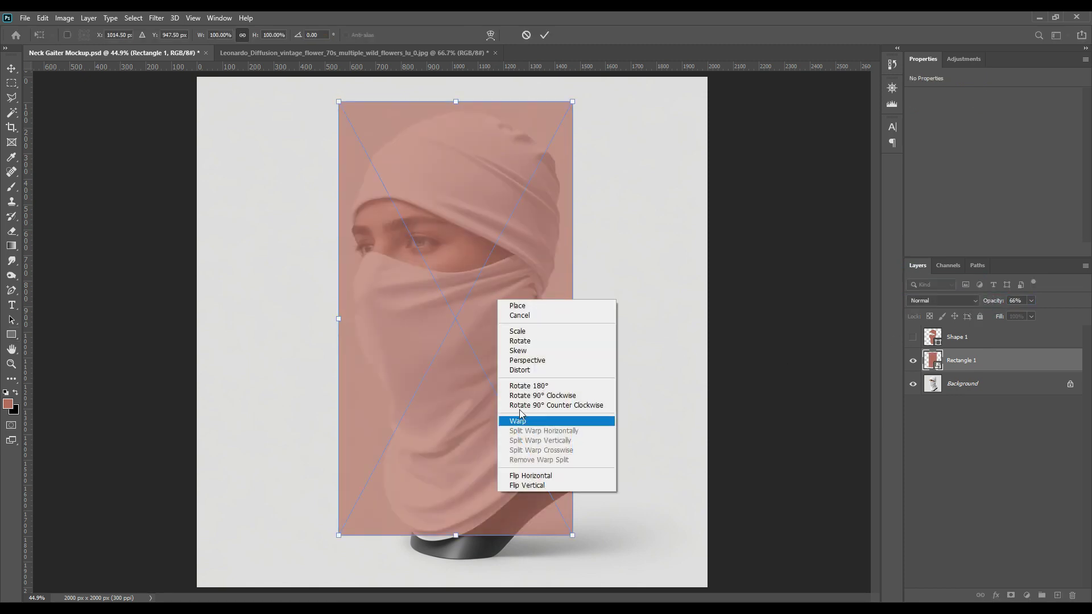
pyautogui.click(536, 370)
pyautogui.moveTo(573, 535); pyautogui.dragTo(620, 487)
pyautogui.moveTo(342, 538); pyautogui.dragTo(396, 566)
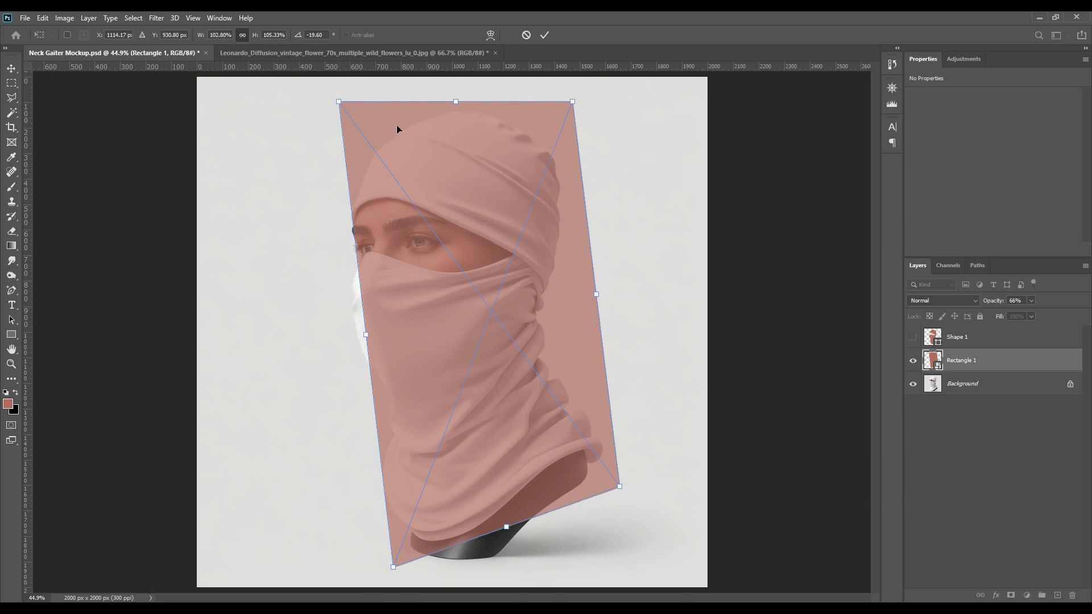
pyautogui.moveTo(571, 109); pyautogui.dragTo(568, 113)
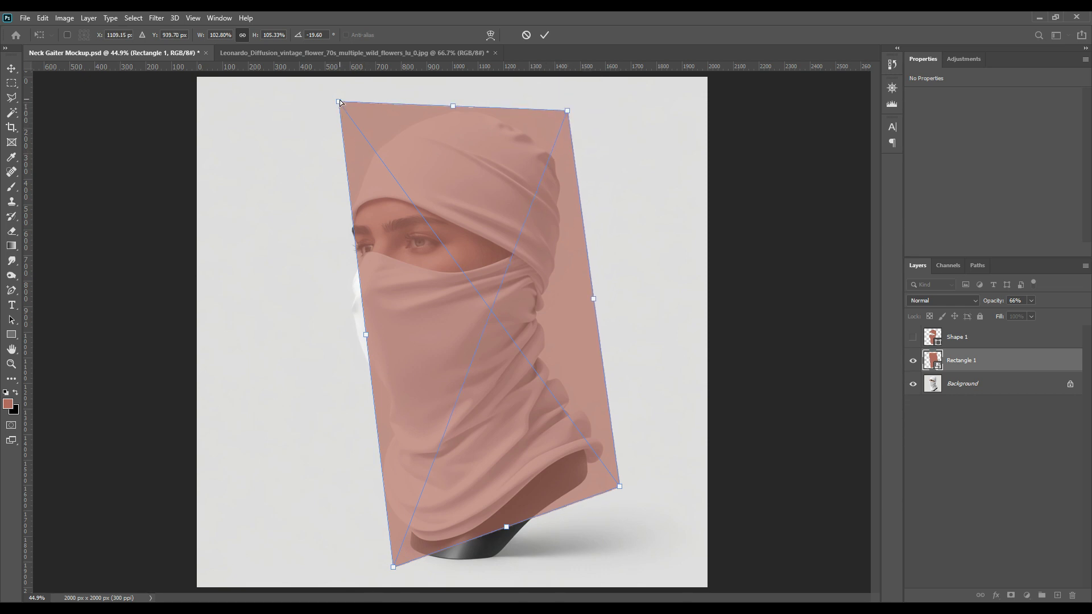
pyautogui.moveTo(340, 102); pyautogui.dragTo(352, 103)
# Warp the rectangle's side edges around the face and nape, moving its two rear corners outward to cover the fabric
pyautogui.rightClick(466, 261)
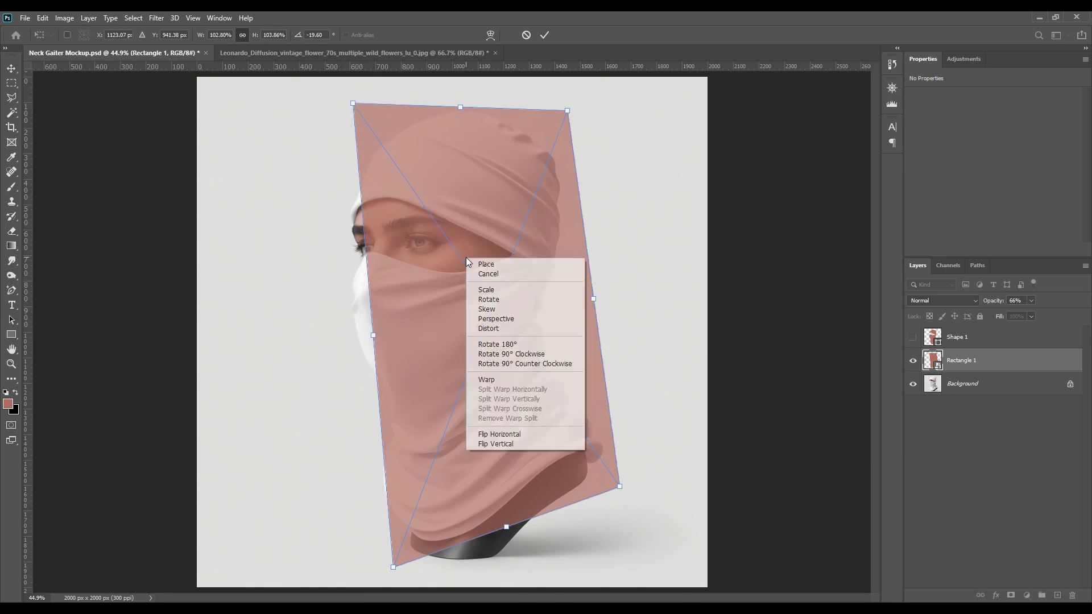
pyautogui.click(499, 379)
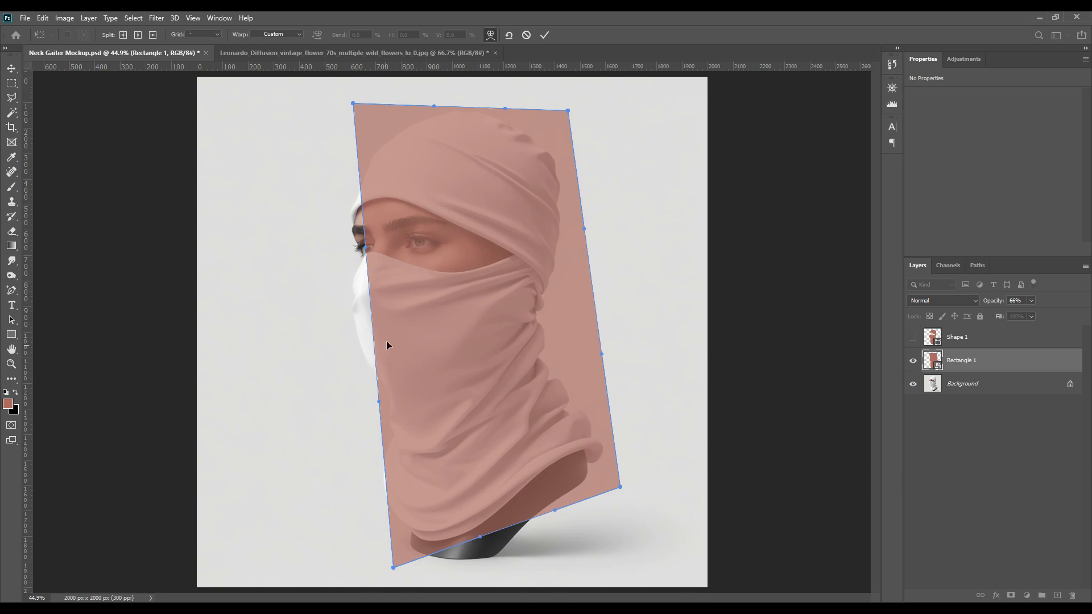
pyautogui.moveTo(381, 310); pyautogui.dragTo(360, 311)
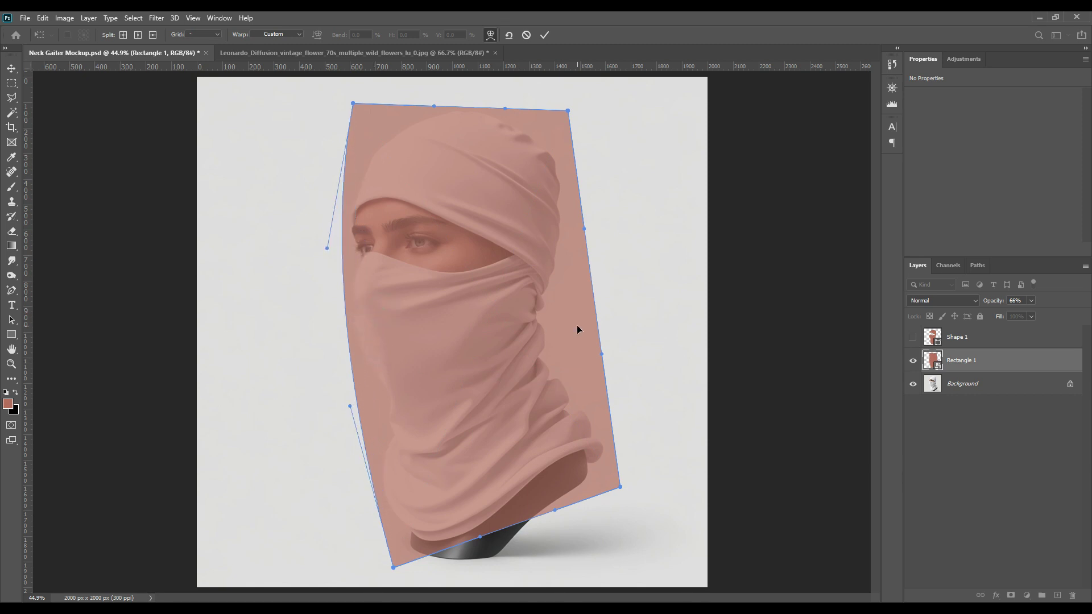
pyautogui.moveTo(585, 323); pyautogui.dragTo(554, 325)
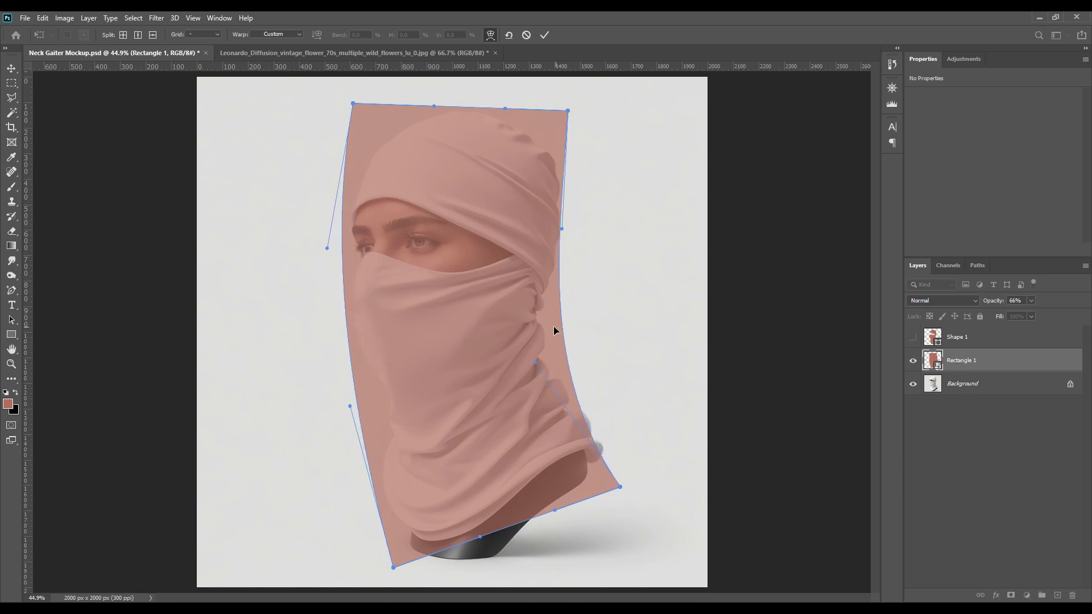
pyautogui.moveTo(566, 116)
pyautogui.mouseDown()
pyautogui.moveTo(575, 101)
pyautogui.moveTo(579, 117)
pyautogui.mouseUp()
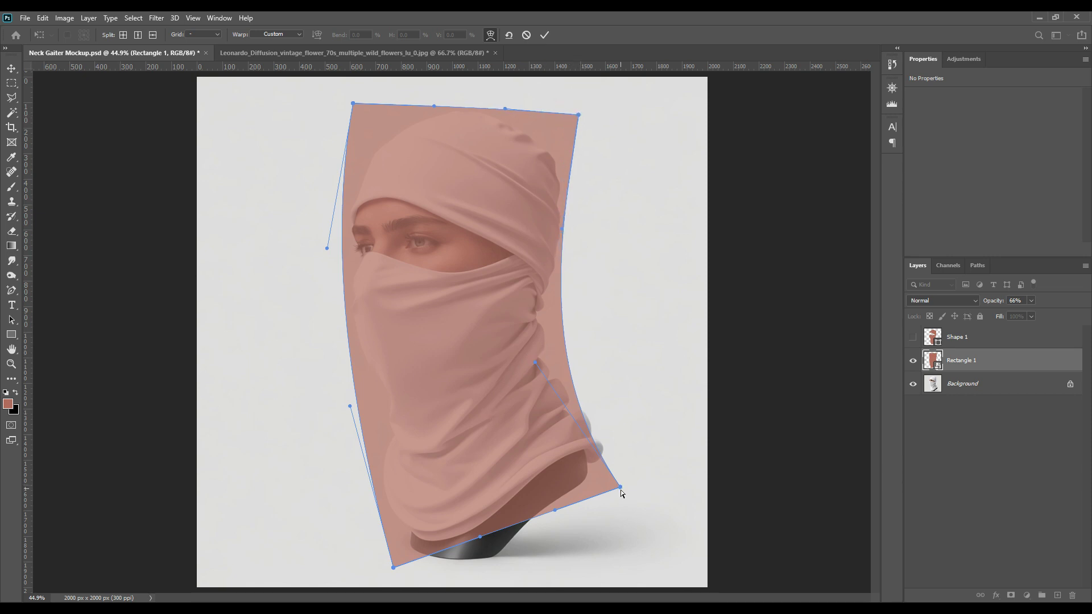
pyautogui.moveTo(621, 488); pyautogui.dragTo(633, 479)
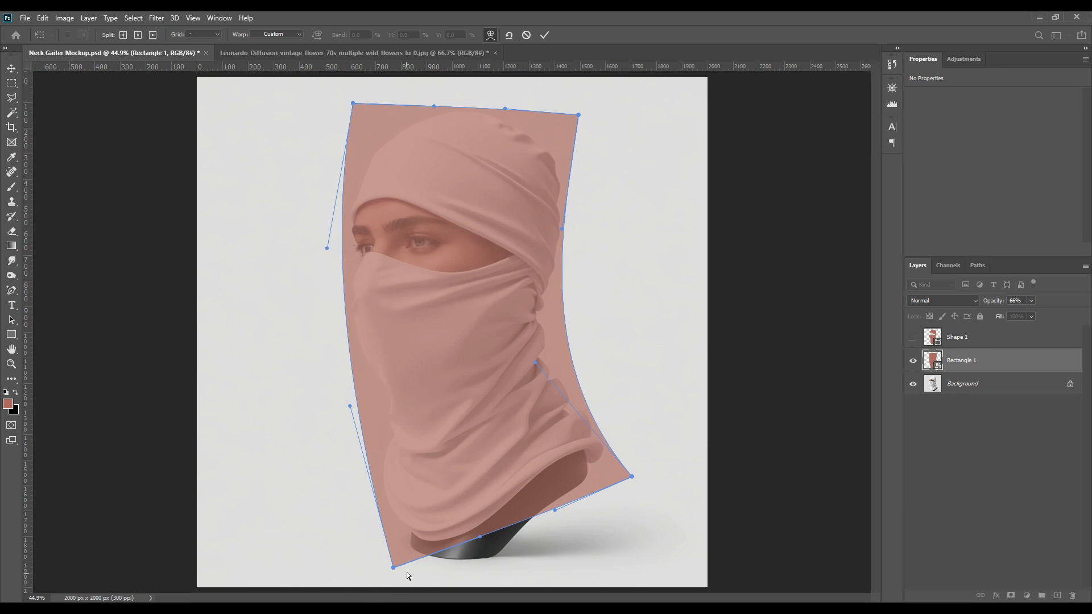
# Reshape the warp's lower edge into a curve following the gaiter's hem
pyautogui.moveTo(397, 571); pyautogui.dragTo(398, 558)
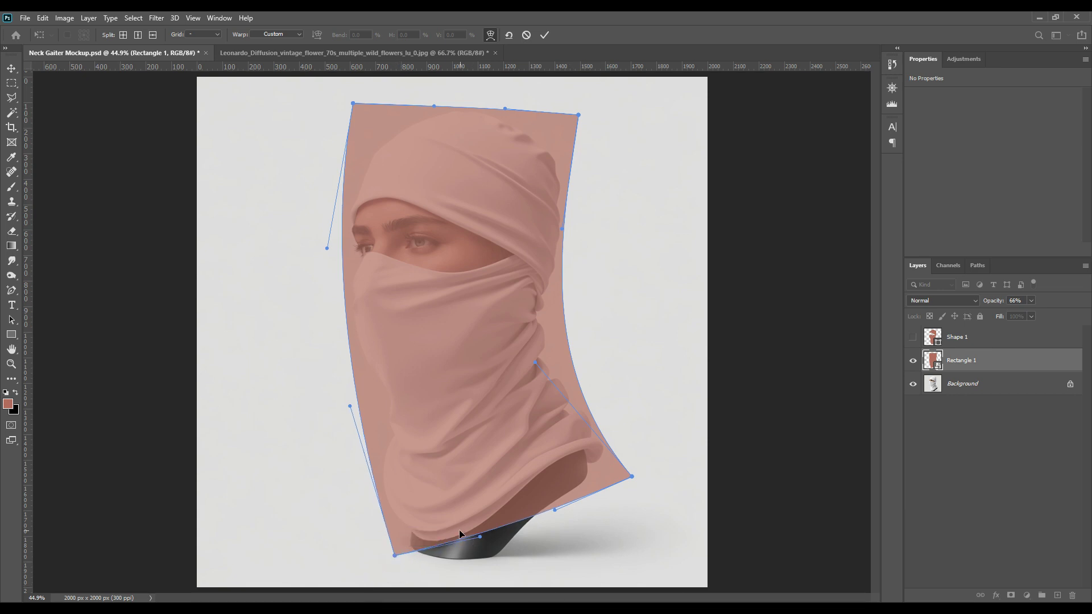
pyautogui.moveTo(460, 531); pyautogui.dragTo(458, 542)
pyautogui.moveTo(585, 491); pyautogui.dragTo(585, 473)
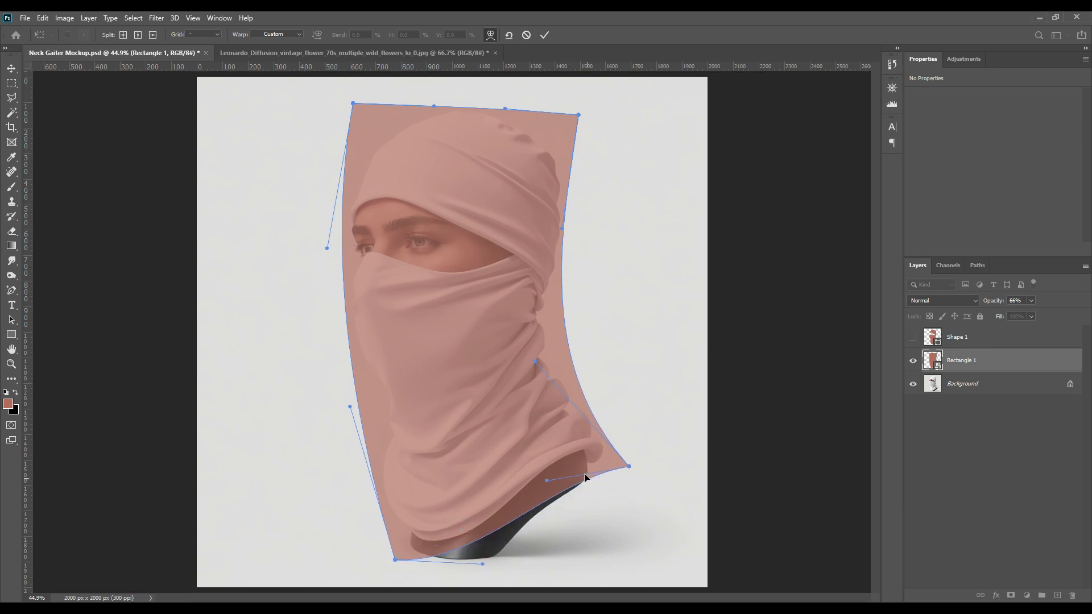
# Pull the warp's upper corners in toward the cap, arch its upper edge over the crown and apply the transformation
pyautogui.moveTo(576, 118); pyautogui.dragTo(570, 137)
pyautogui.moveTo(353, 104); pyautogui.dragTo(376, 103)
pyautogui.moveTo(350, 247); pyautogui.dragTo(354, 246)
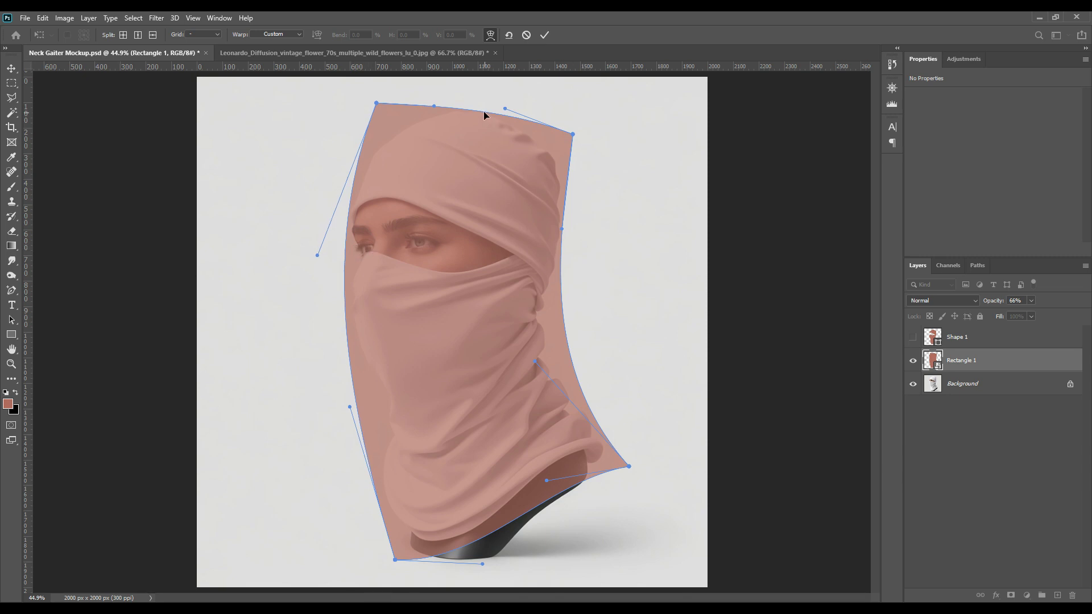
pyautogui.moveTo(480, 116); pyautogui.dragTo(479, 115)
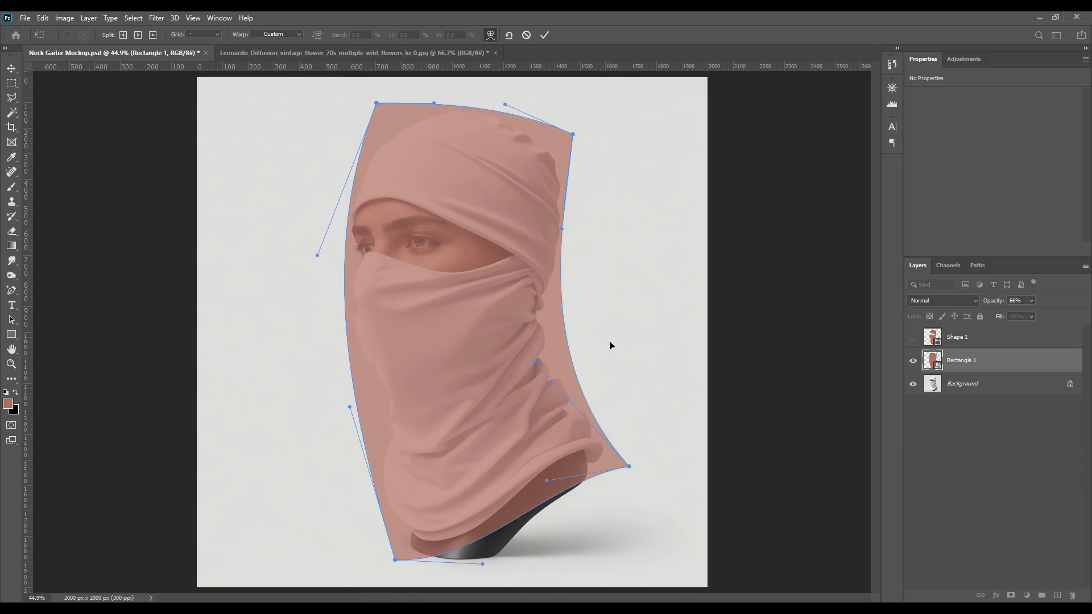
pyautogui.click(547, 36)
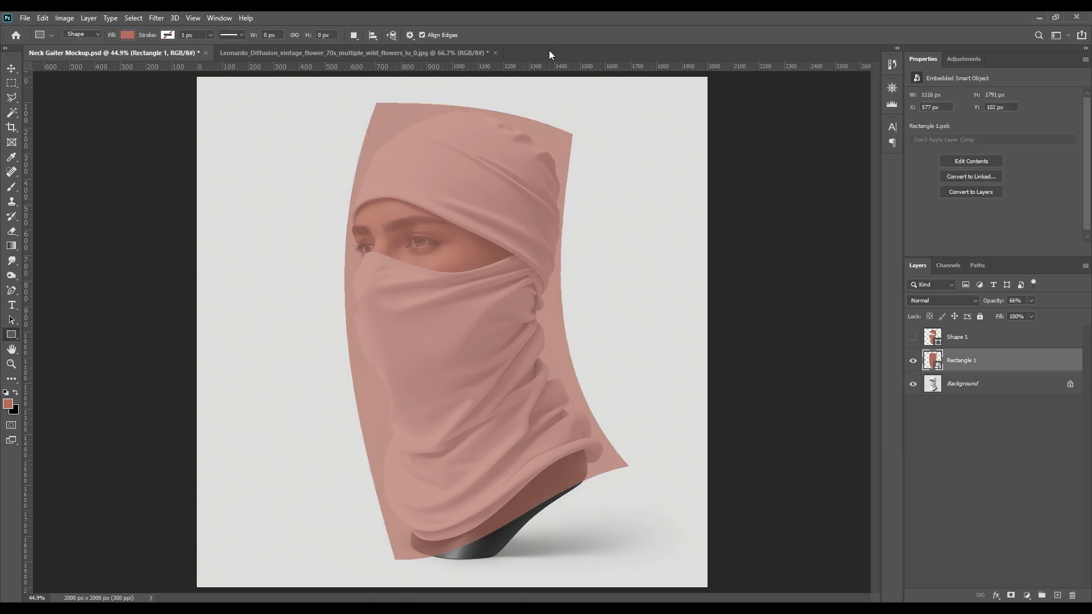
# Load the Shape 1 outline as a selection and add it as a layer mask on the rectangle smart object
pyautogui.keyDown('ctrl'); pyautogui.click(936, 341); pyautogui.keyUp('ctrl')
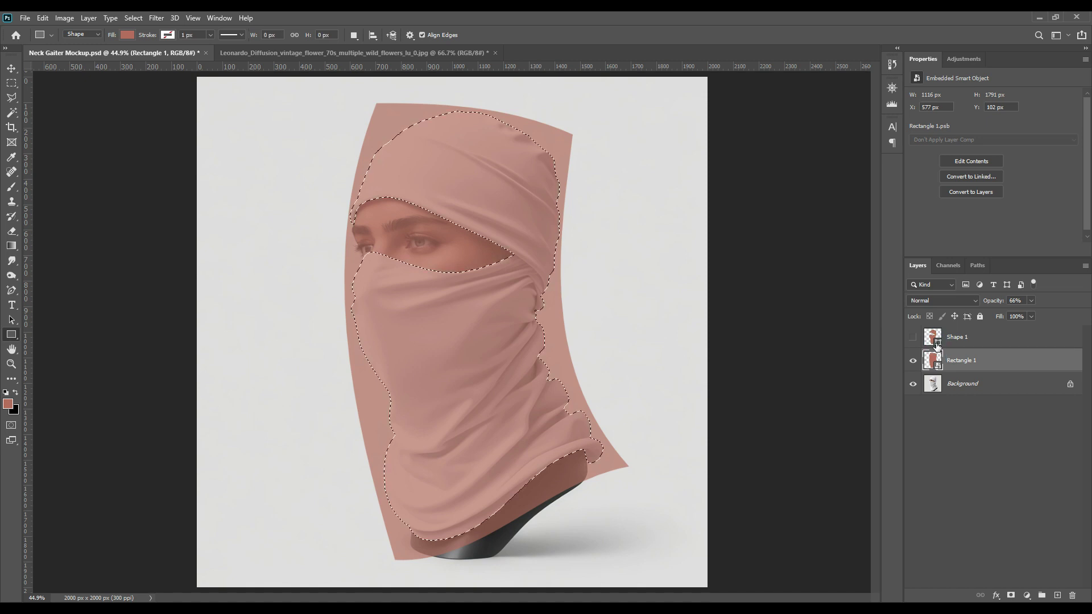
pyautogui.click(963, 360)
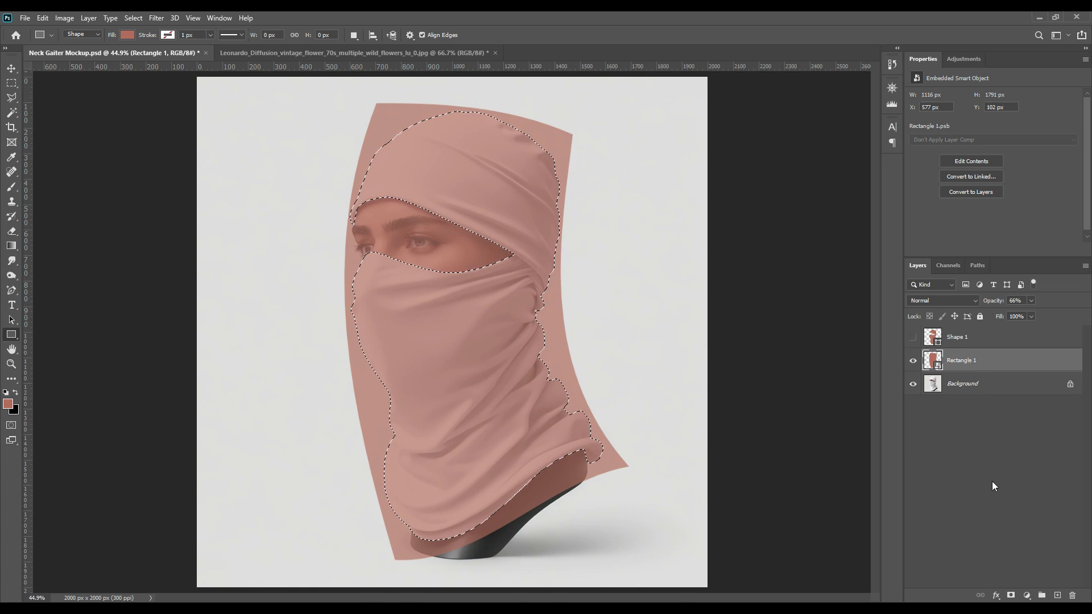
pyautogui.click(1011, 596)
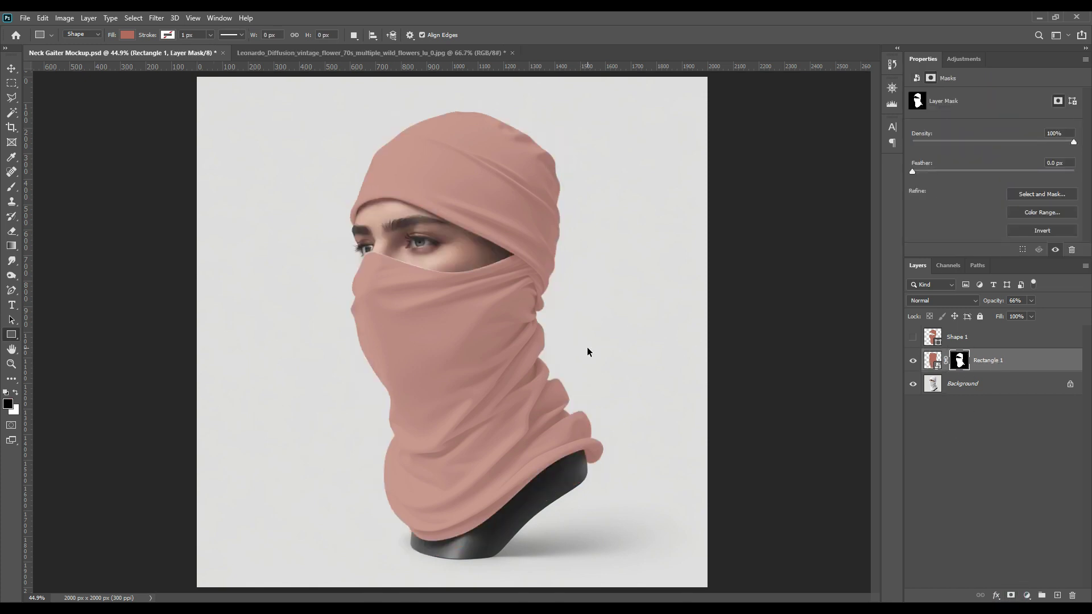
# Set the layer mask's feather to 1.0 px while checking the fabric edge near the eyes
pyautogui.hotkey('ctrl', '+')
pyautogui.hotkey('ctrl', '+')
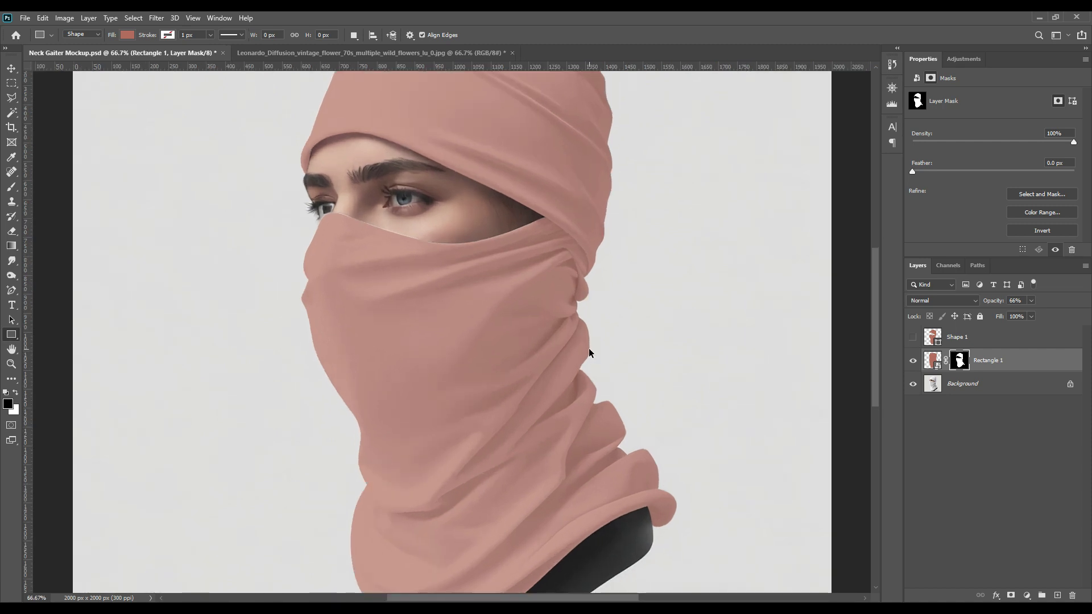
pyautogui.hotkey('ctrl', '+')
pyautogui.hotkey('ctrl', '+')
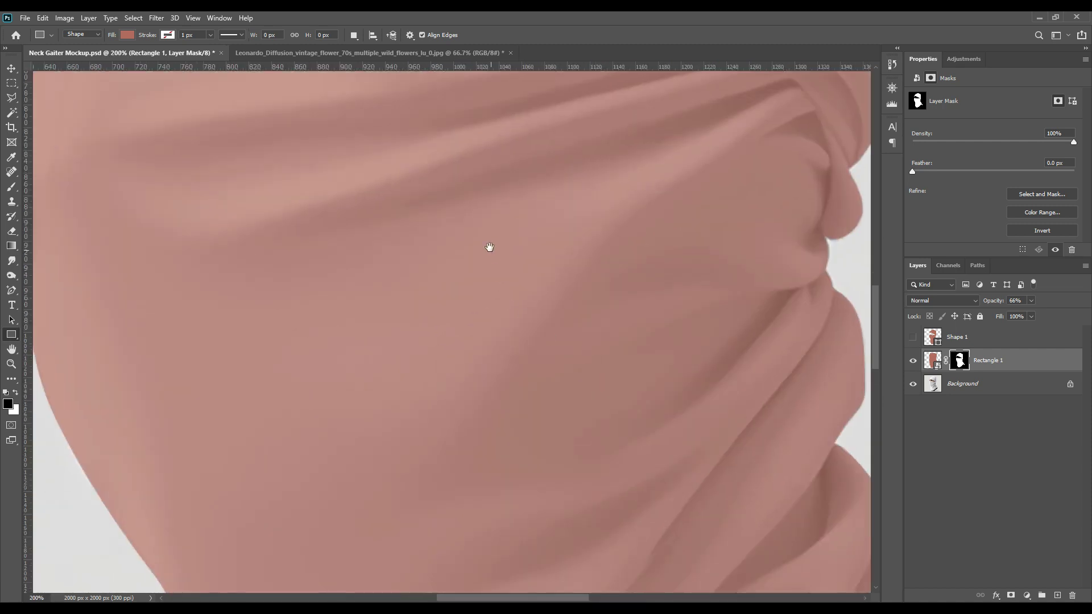
pyautogui.moveTo(490, 247); pyautogui.dragTo(561, 466)
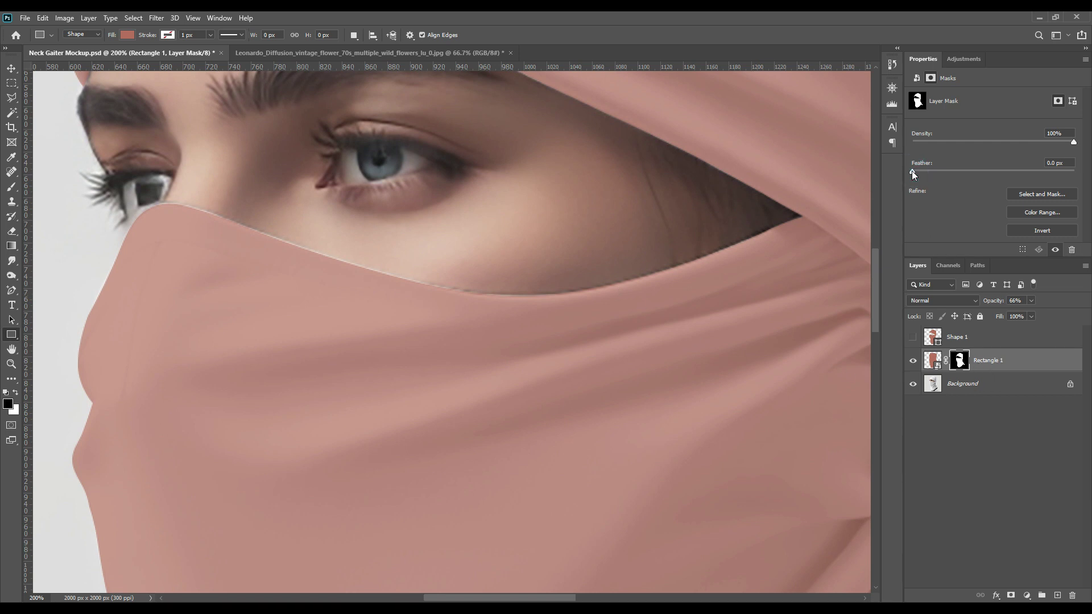
pyautogui.moveTo(929, 171); pyautogui.dragTo(934, 173)
pyautogui.scroll(-1, 1000, 144)
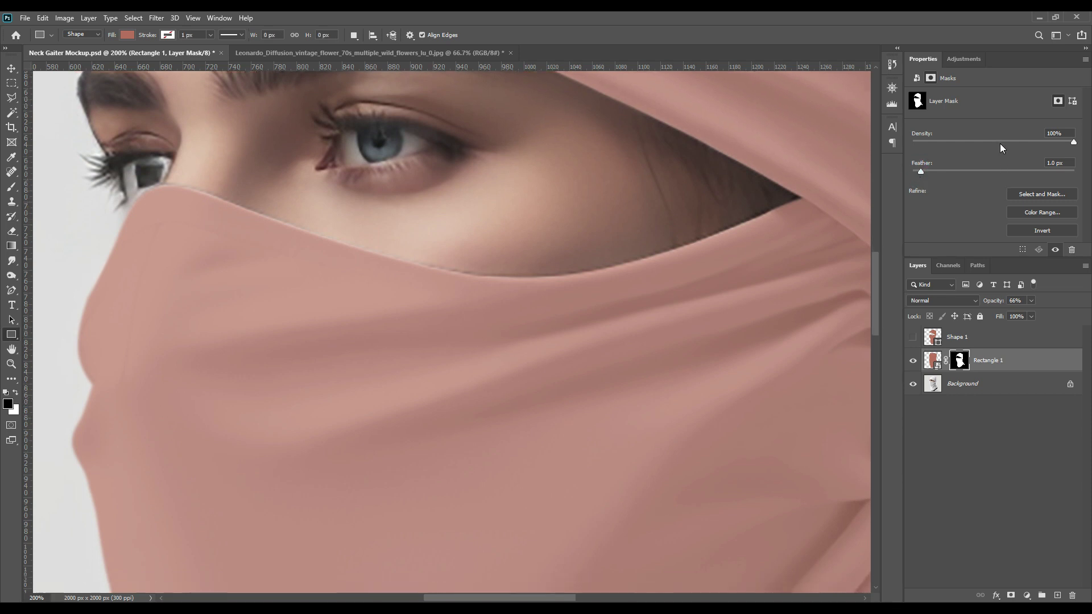
# Check the softened cap edges, and set the masked rectangle layer's opacity to 100%
pyautogui.scroll(8, 422, 346)
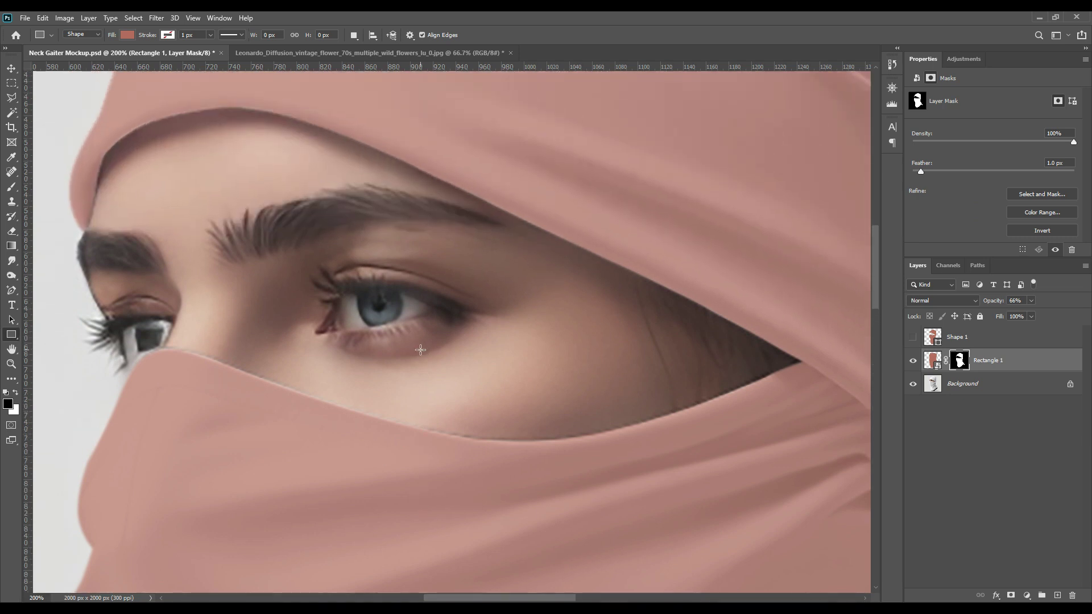
pyautogui.scroll(5, 424, 349)
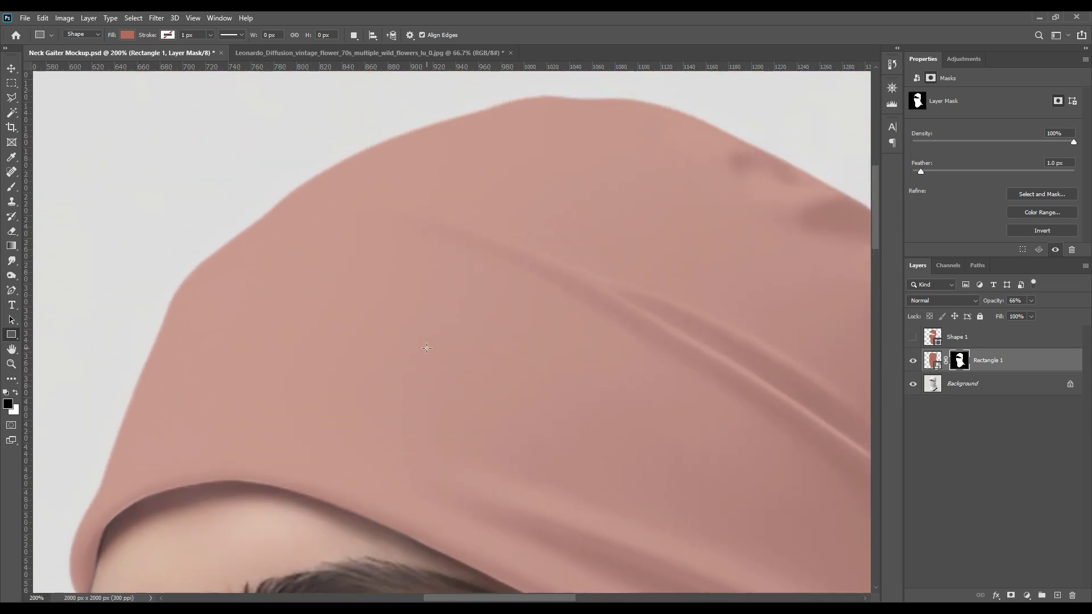
pyautogui.hotkey('ctrl', '0')
pyautogui.click(982, 413)
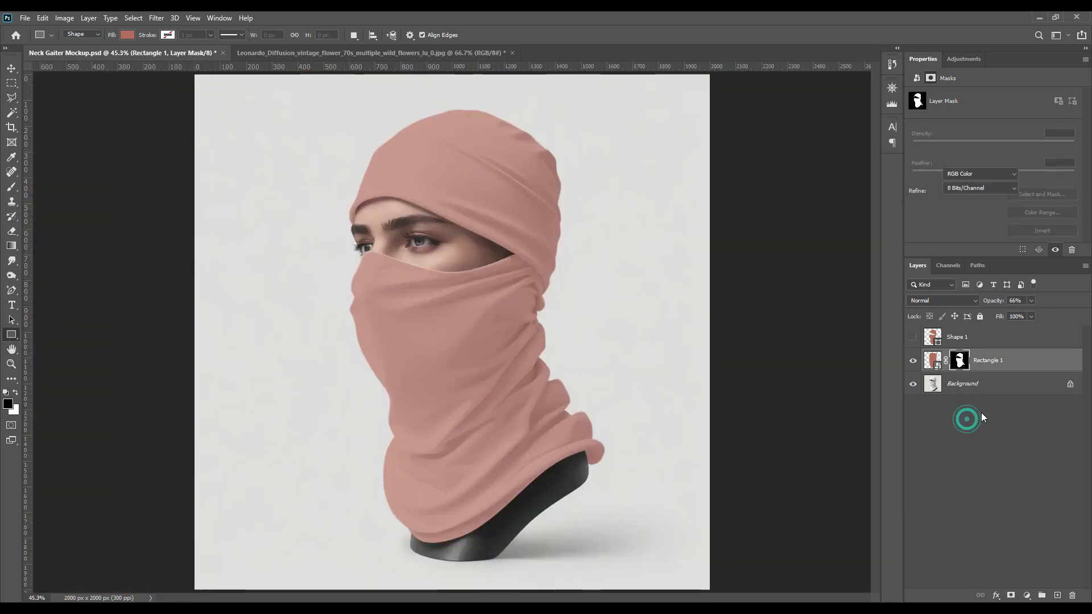
pyautogui.click(992, 361)
pyautogui.moveTo(993, 302); pyautogui.dragTo(1082, 315)
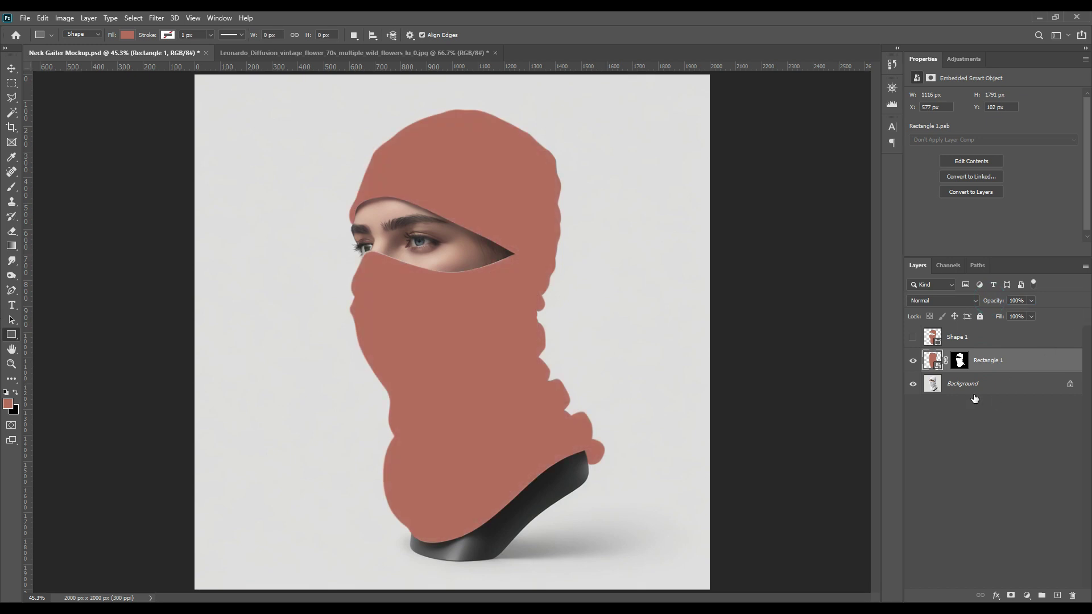
# Open the contents of the Rectangle 1 smart object and bring in the rose pattern from the Leonardo_Diffusion flower image document
pyautogui.doubleClick(936, 367)
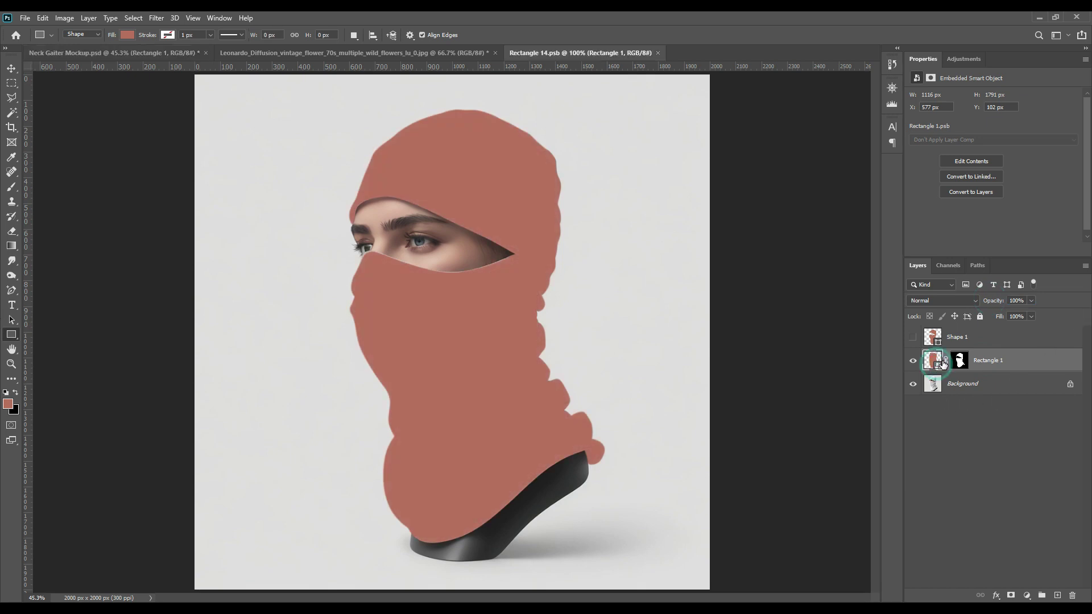
pyautogui.click(12, 68)
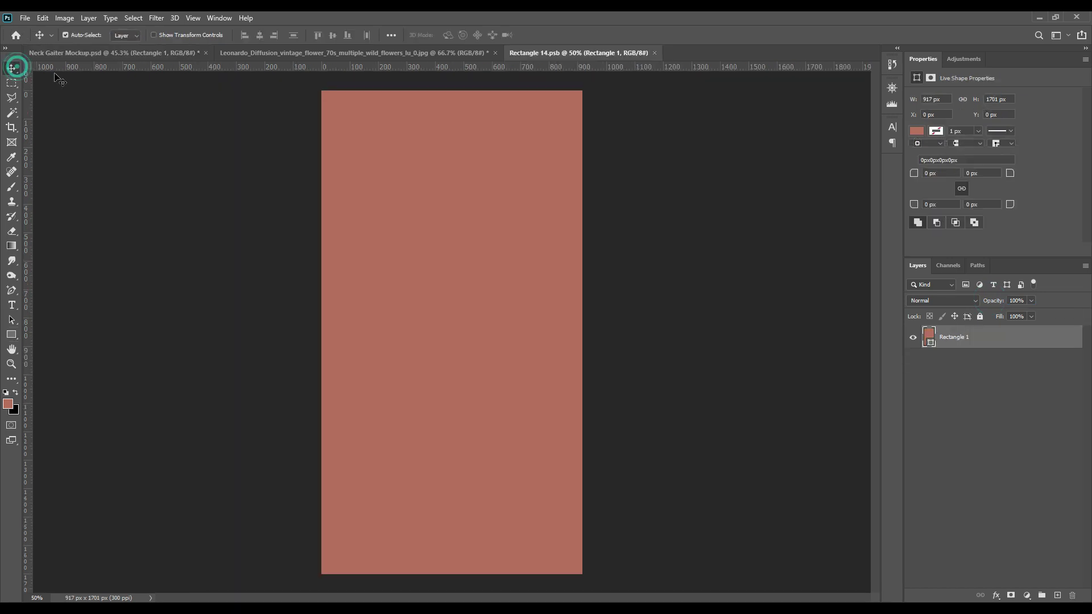
pyautogui.click(305, 52)
pyautogui.moveTo(972, 341); pyautogui.dragTo(431, 277)
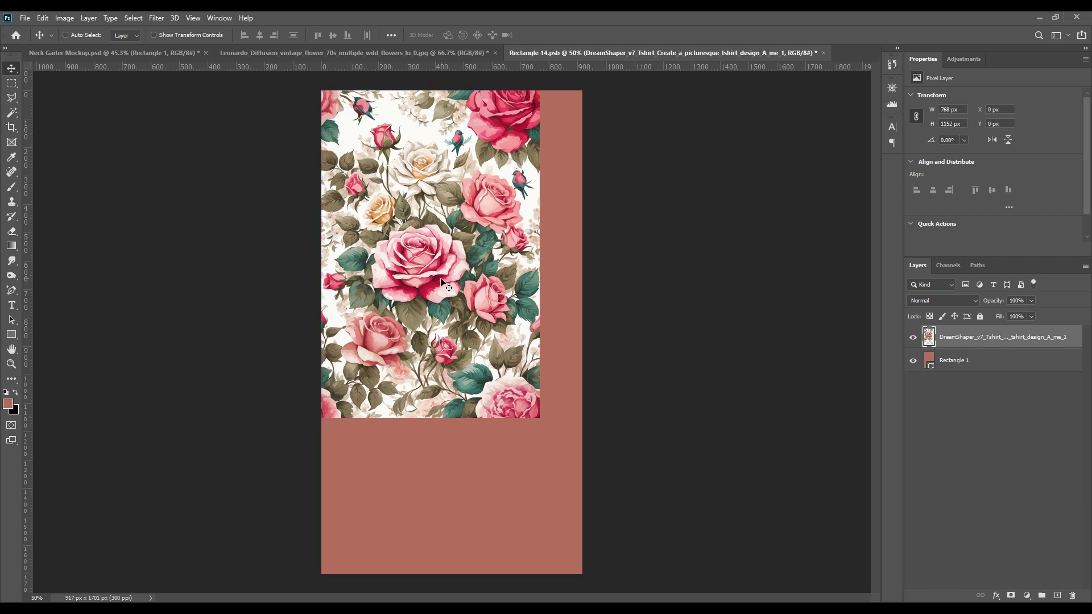
# Scale the rose pattern to about 1134 × 1701 px so it covers the whole rectangle, shift it horizontally and apply the transformation
pyautogui.hotkey('ctrl', 't')
pyautogui.moveTo(538, 418); pyautogui.dragTo(632, 580)
pyautogui.moveTo(510, 503); pyautogui.dragTo(486, 481)
pyautogui.click(564, 35)
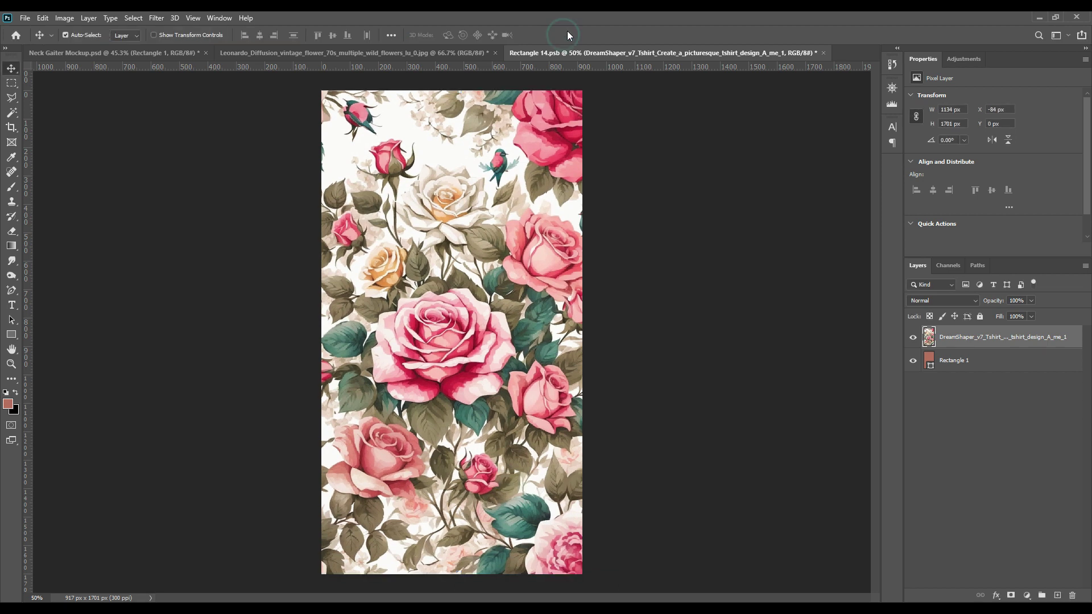
# Save the smart object's contents with the rose pattern and return to Neck Gaiter Mockup.psd
pyautogui.click(25, 19)
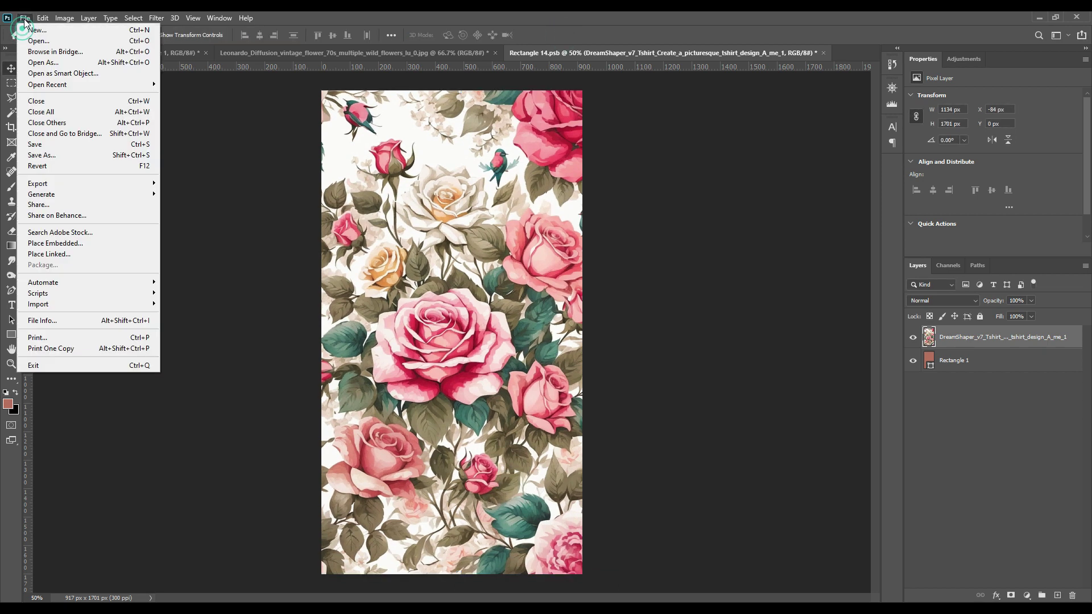
pyautogui.click(50, 146)
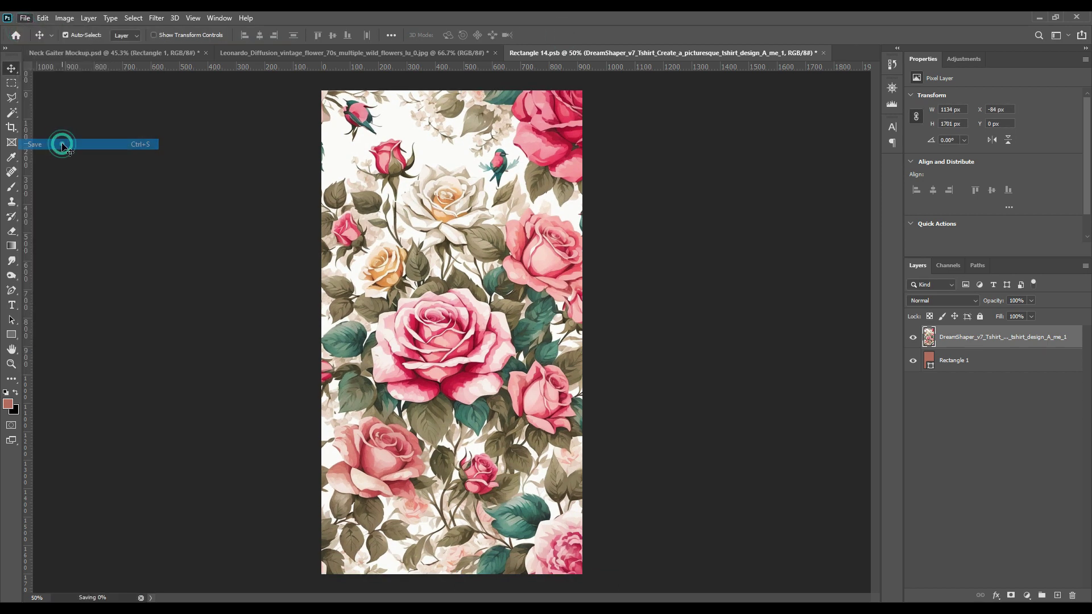
pyautogui.click(160, 53)
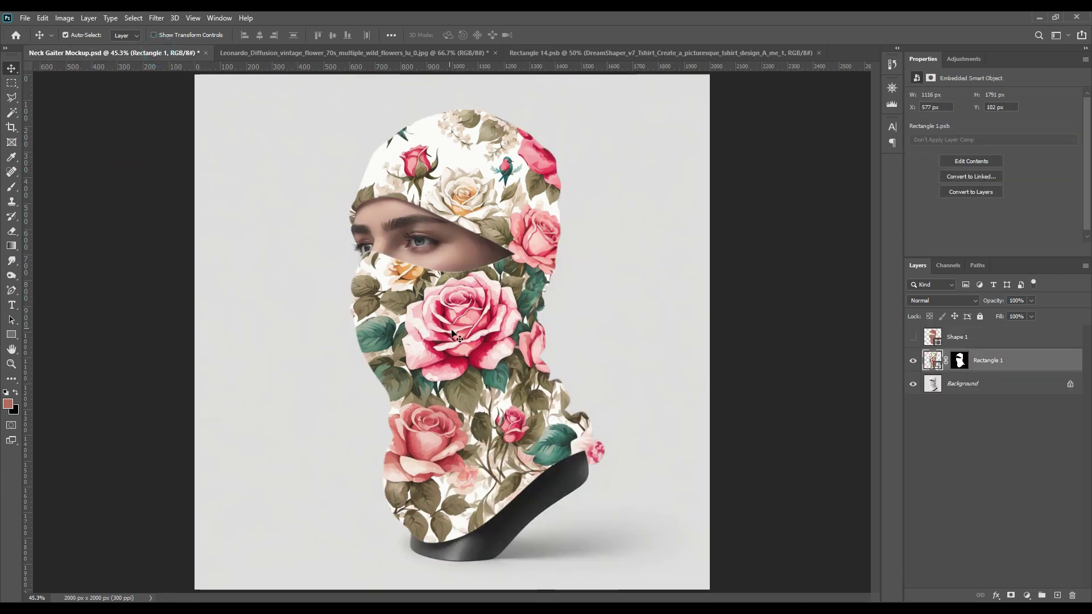
# Delete the hidden Shape 1 layer
pyautogui.click(986, 340)
pyautogui.click(1072, 596)
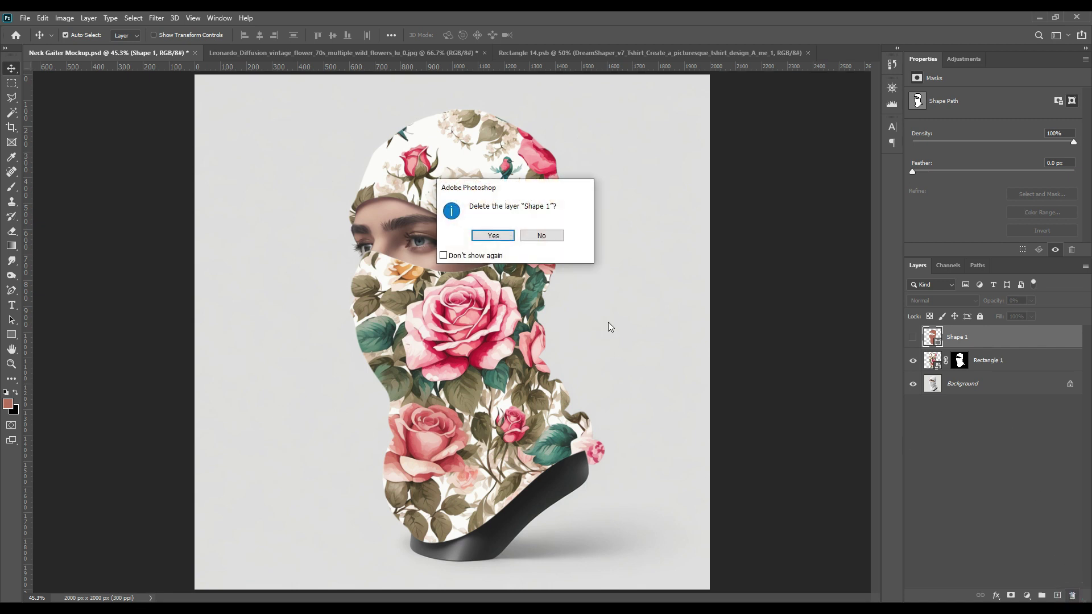
pyautogui.click(494, 236)
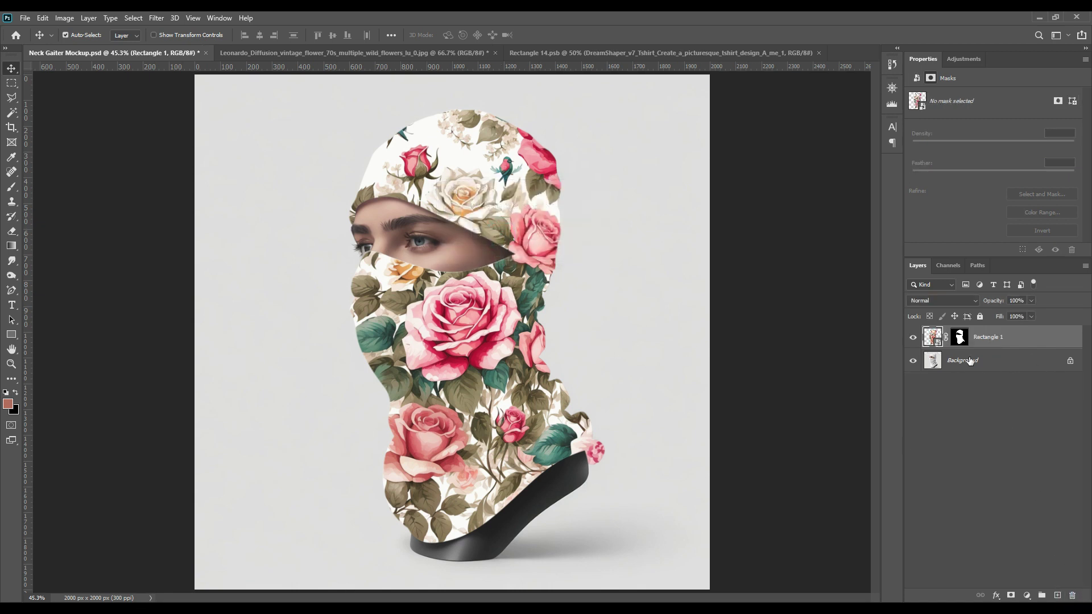
# Copy the Background's fabric area to a new layer using the rectangle's mask as selection, move it above Rectangle 1 and duplicate it twice
pyautogui.click(971, 360)
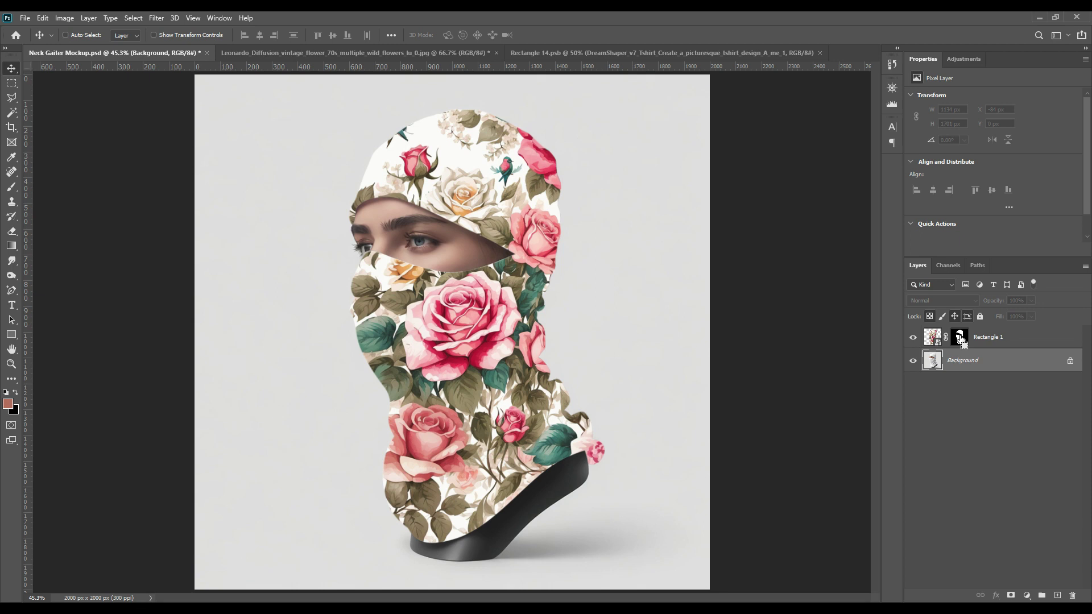
pyautogui.keyDown('ctrl'); pyautogui.click(960, 338); pyautogui.keyUp('ctrl')
pyautogui.hotkey('ctrl', 'j')
pyautogui.moveTo(973, 365); pyautogui.dragTo(978, 340)
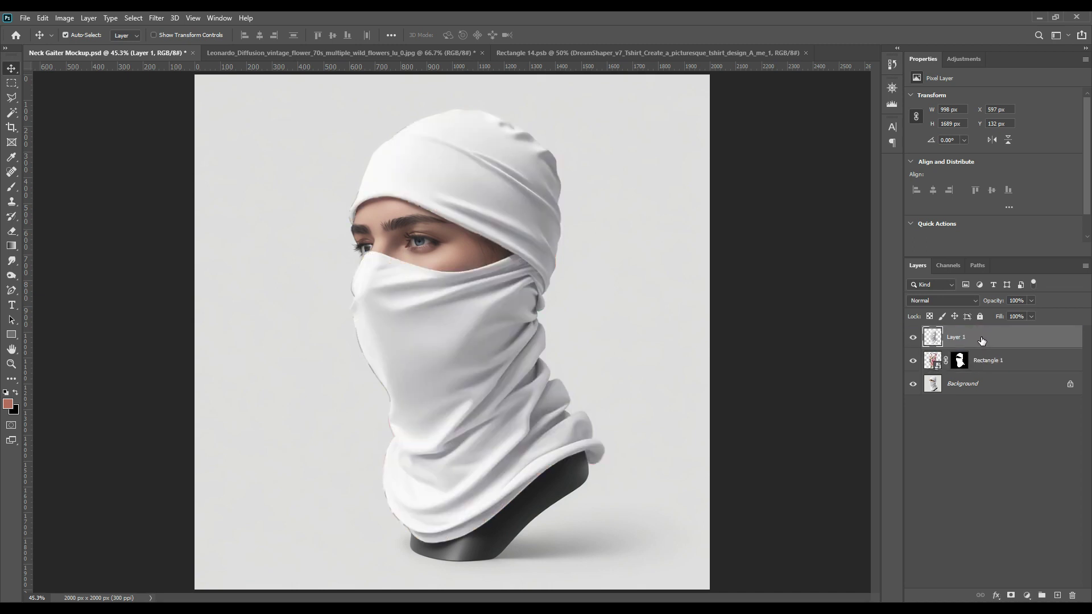
pyautogui.hotkey('ctrl', 'j')
pyautogui.hotkey('ctrl', 'j')
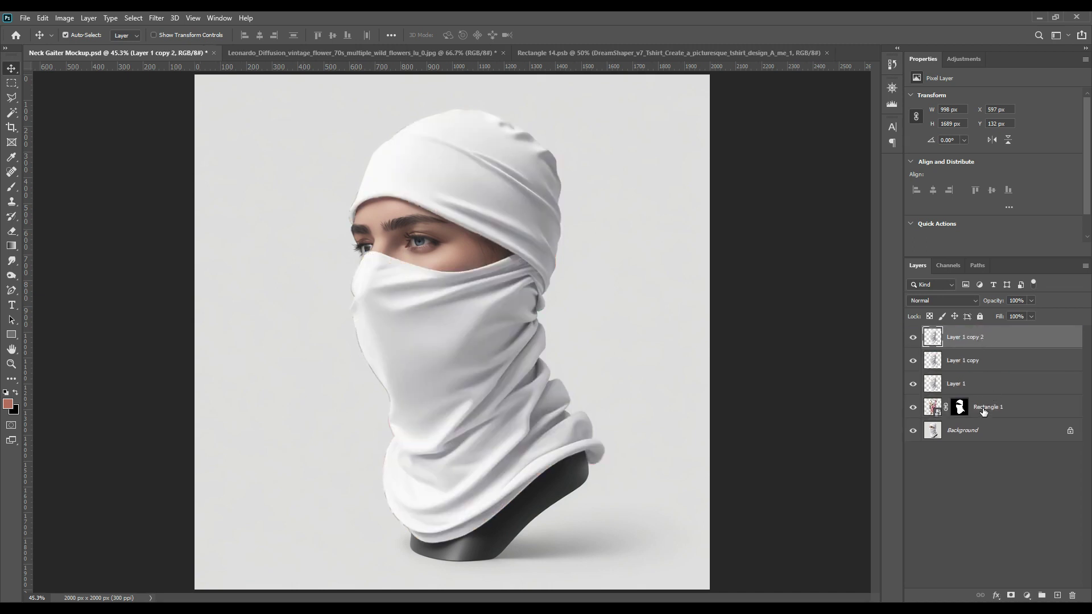
# Rename the Rectangle 1 smart object layer "Place Your DEsign Here" and give it a red colour label
pyautogui.doubleClick(983, 411)
pyautogui.write('Place Your DEsign Here')
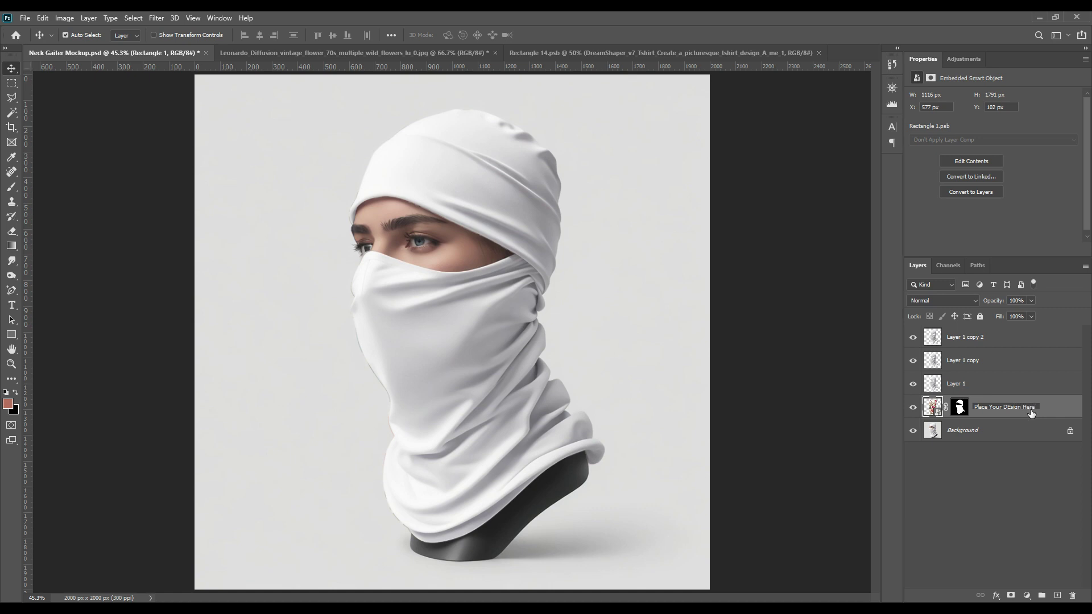
pyautogui.press('Return')
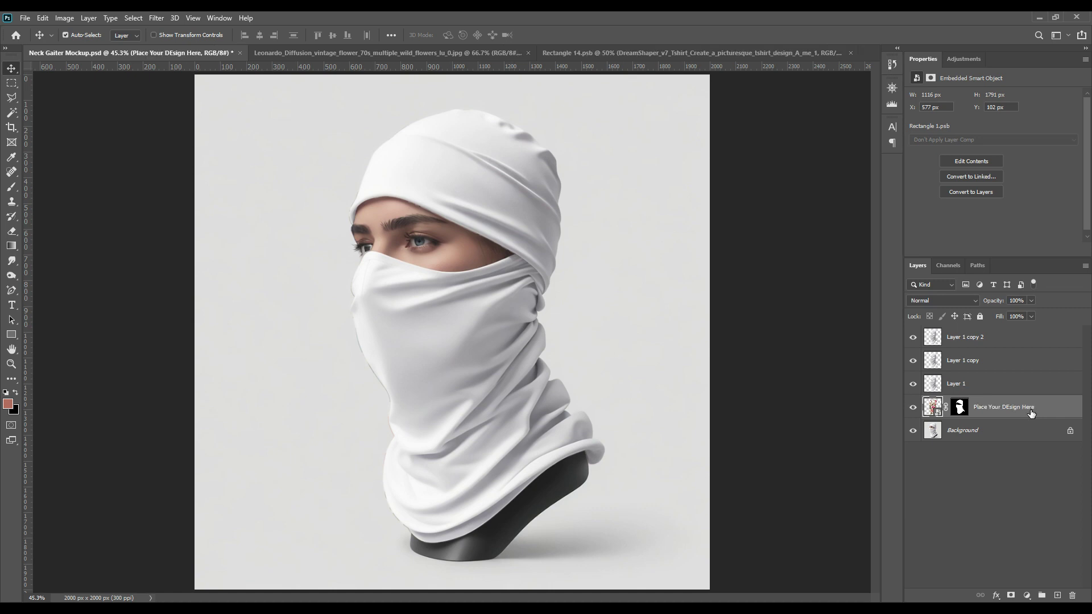
pyautogui.rightClick(1019, 397)
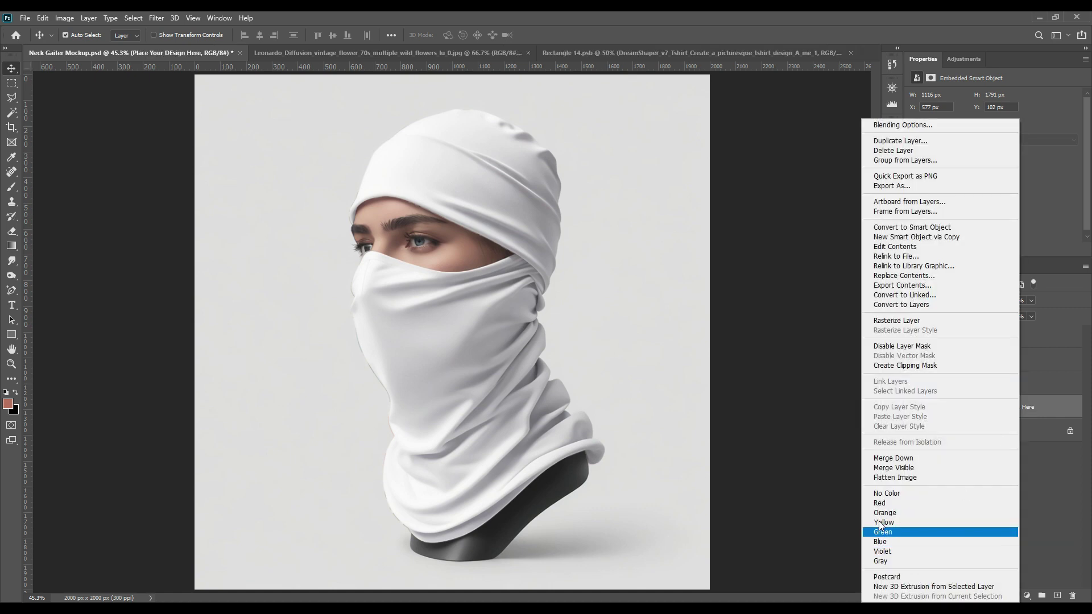
pyautogui.click(880, 505)
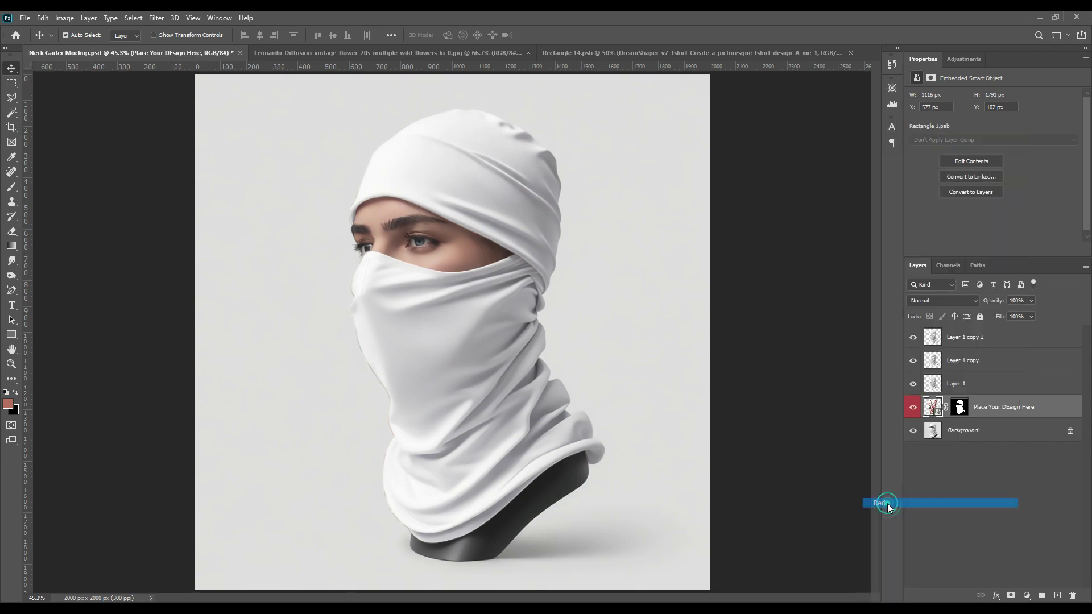
# Rename the three fabric copies, from lowest to highest in the stack, Shadow, Midtone and Light
pyautogui.doubleClick(957, 384)
pyautogui.write('S')
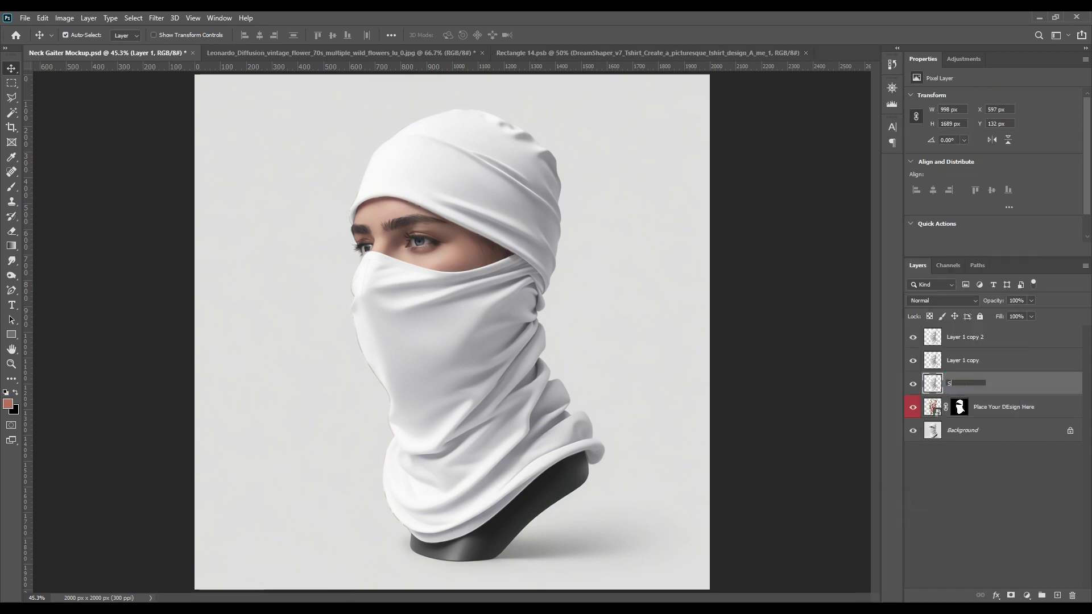
pyautogui.write('hadow')
pyautogui.press('Return')
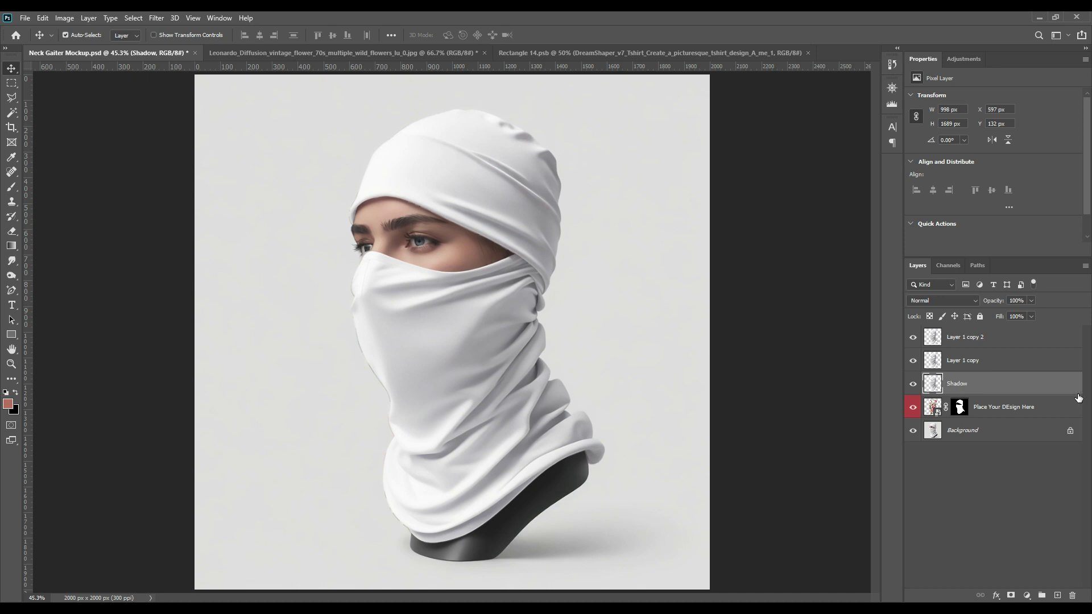
pyautogui.doubleClick(972, 362)
pyautogui.write('M')
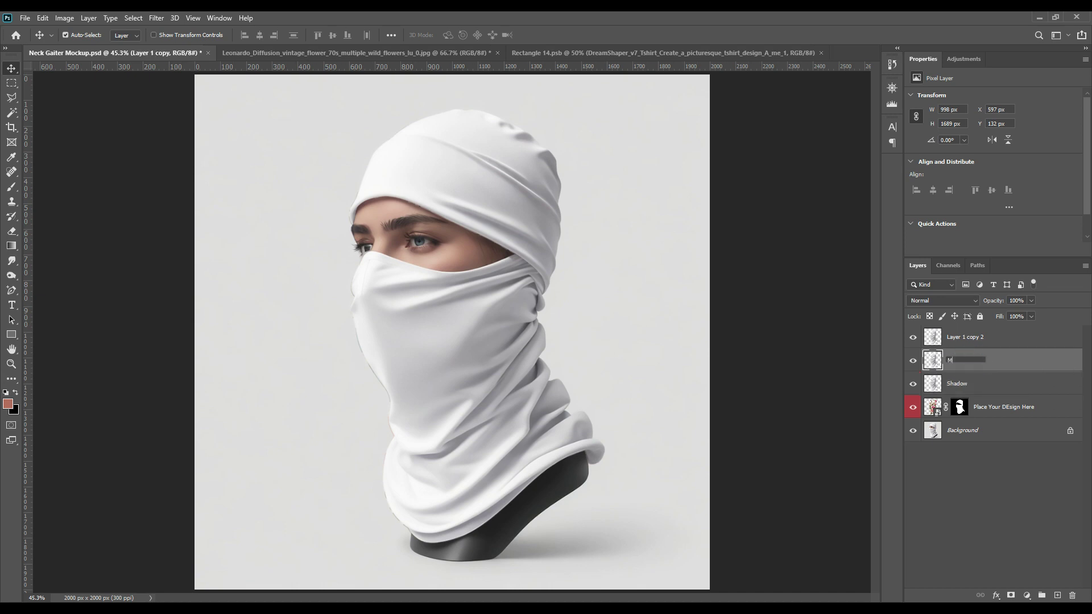
pyautogui.write('idtone')
pyautogui.press('Return')
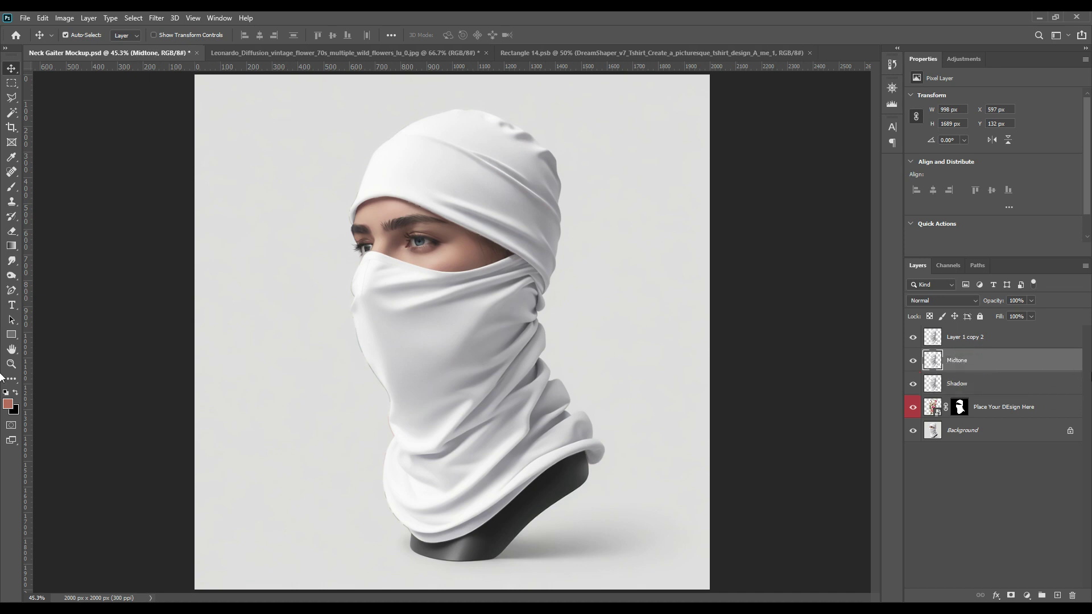
pyautogui.doubleClick(967, 338)
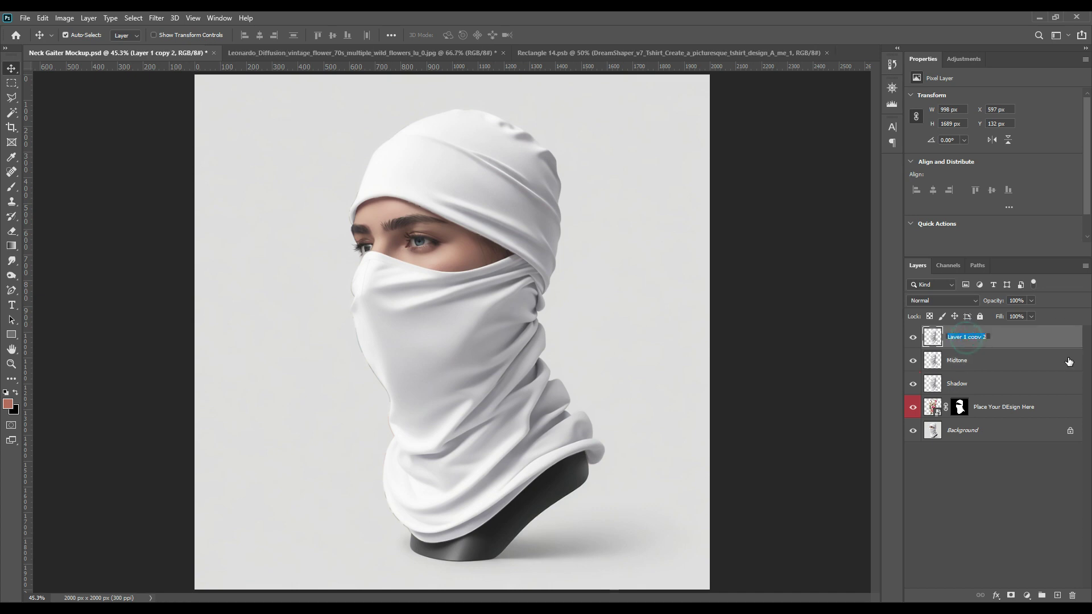
pyautogui.write('Light')
pyautogui.press('Return')
# Hide the Light and Midtone layers and set the Shadow layer's blend mode to Linear Burn
pyautogui.click(913, 337)
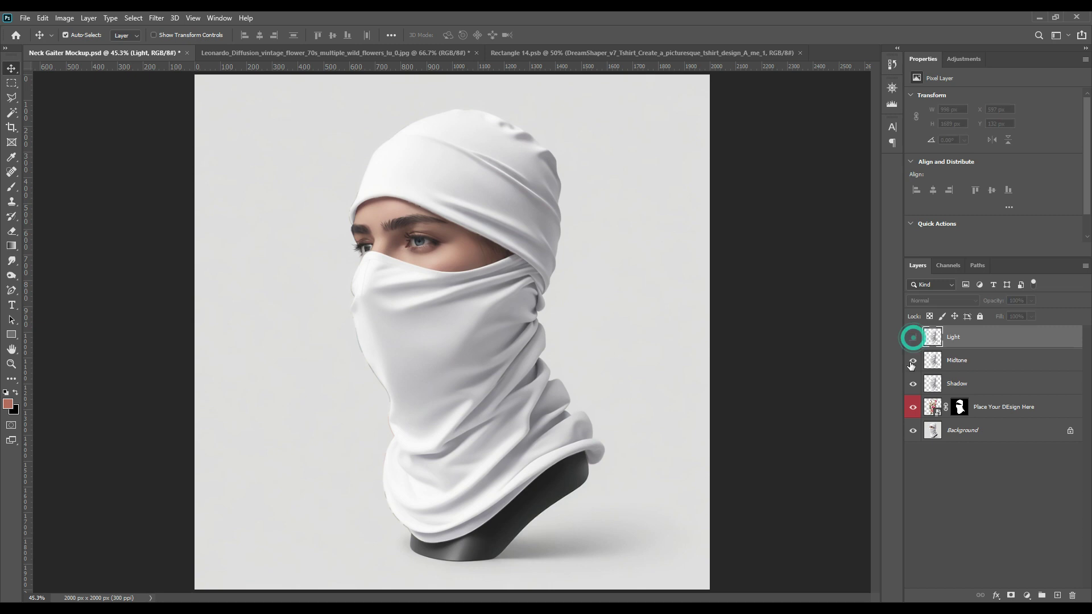
pyautogui.click(913, 360)
pyautogui.click(961, 384)
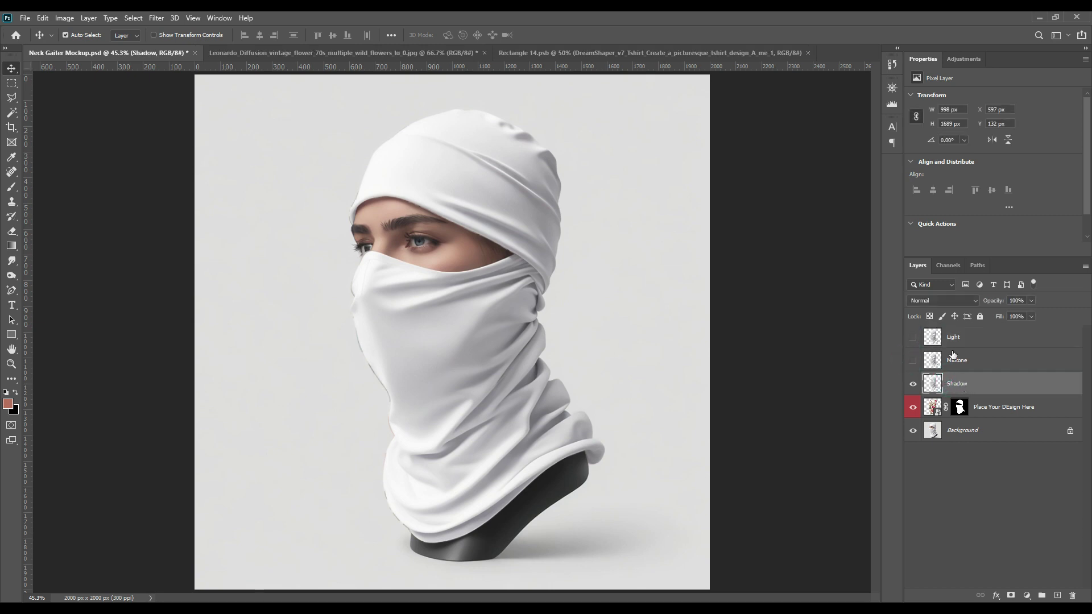
pyautogui.click(947, 302)
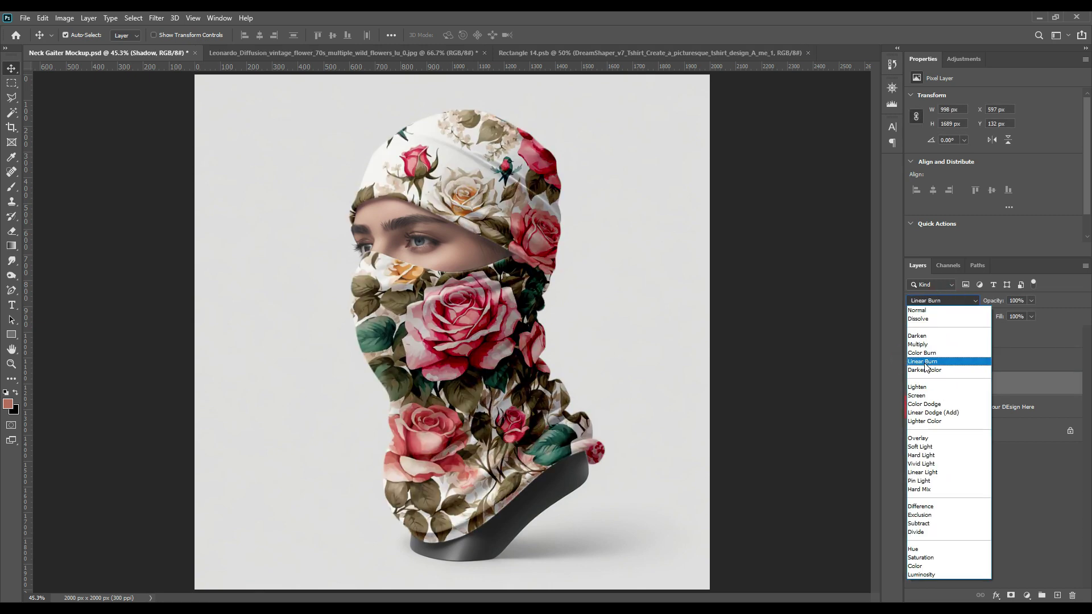
pyautogui.click(924, 362)
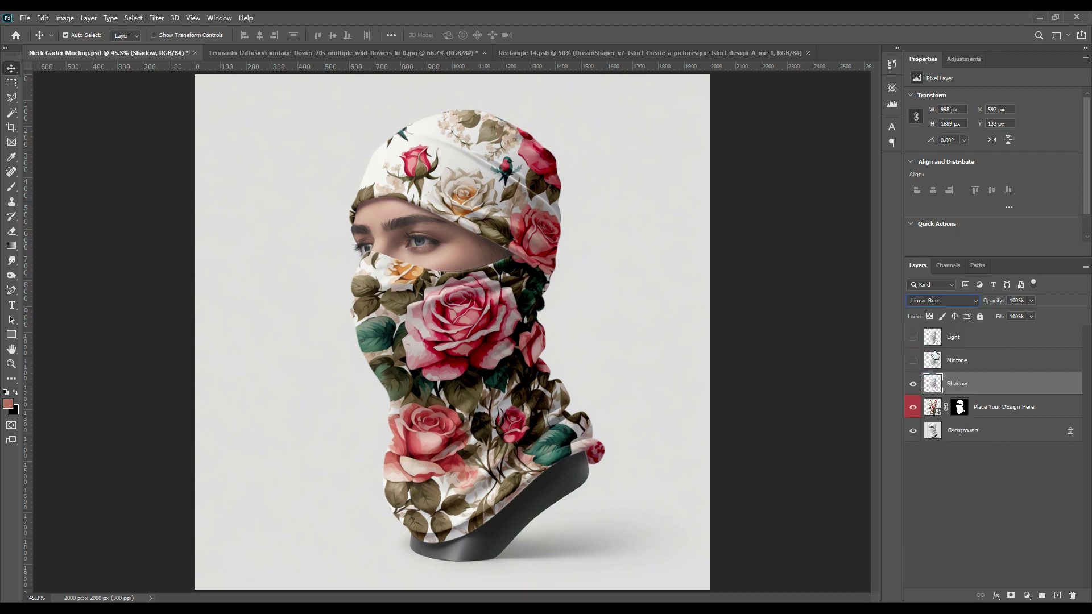
# Show the Midtone layer and set its blend mode to Linear Dodge (Add)
pyautogui.click(913, 362)
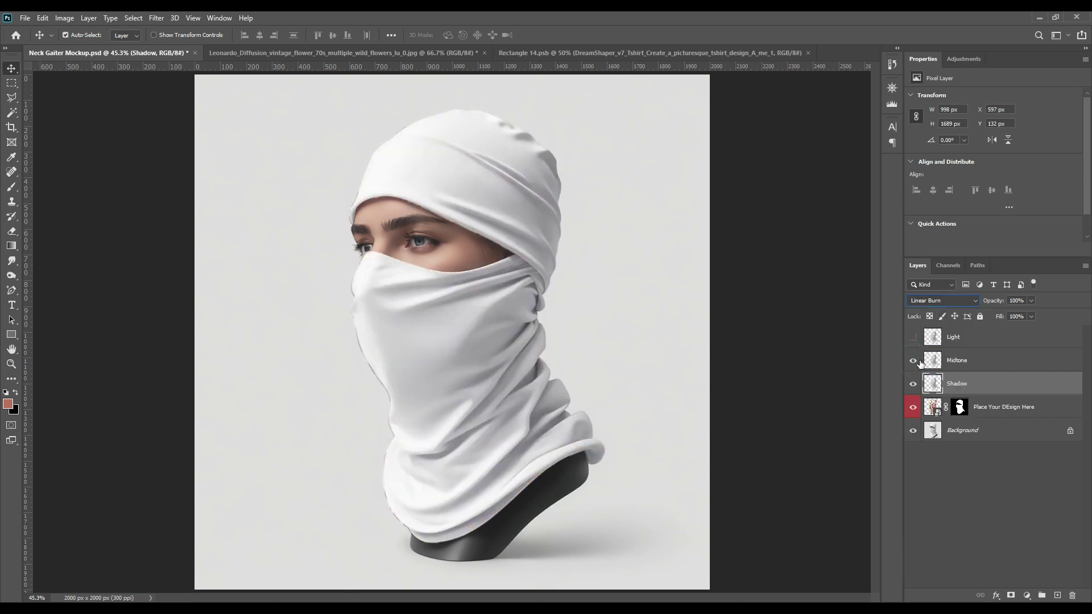
pyautogui.click(972, 361)
pyautogui.click(943, 301)
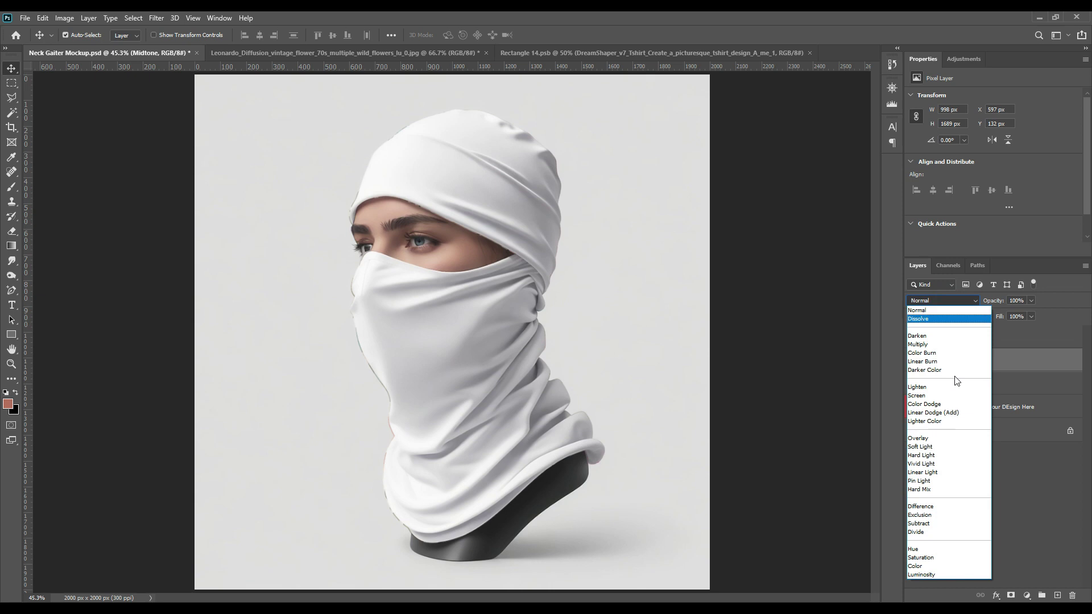
pyautogui.click(954, 414)
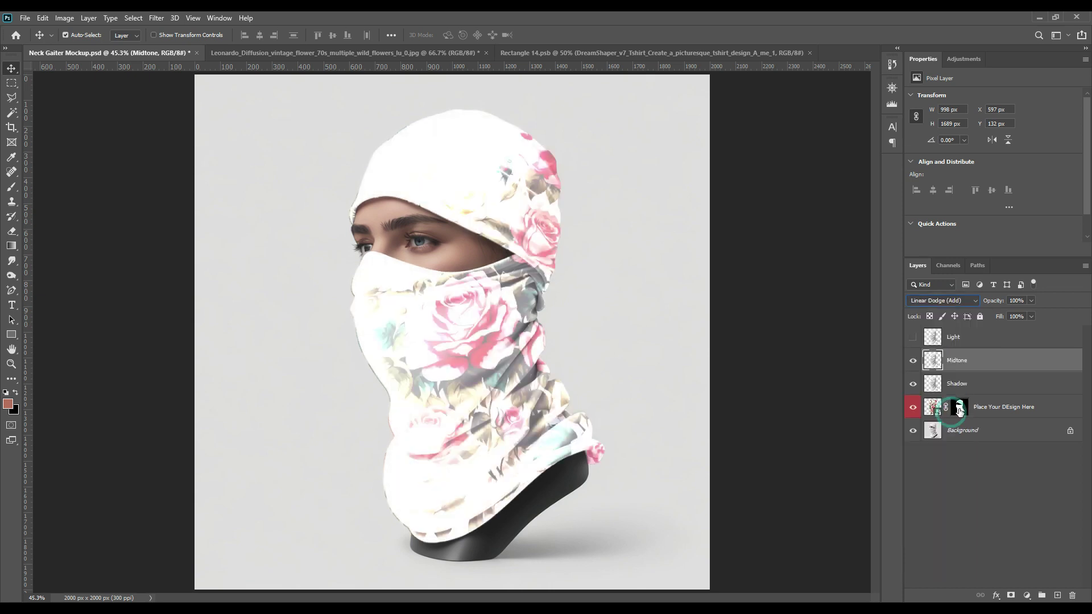
# Apply a Levels adjustment to the Midtone layer with input black at 143 and output white at 34
pyautogui.click(62, 17)
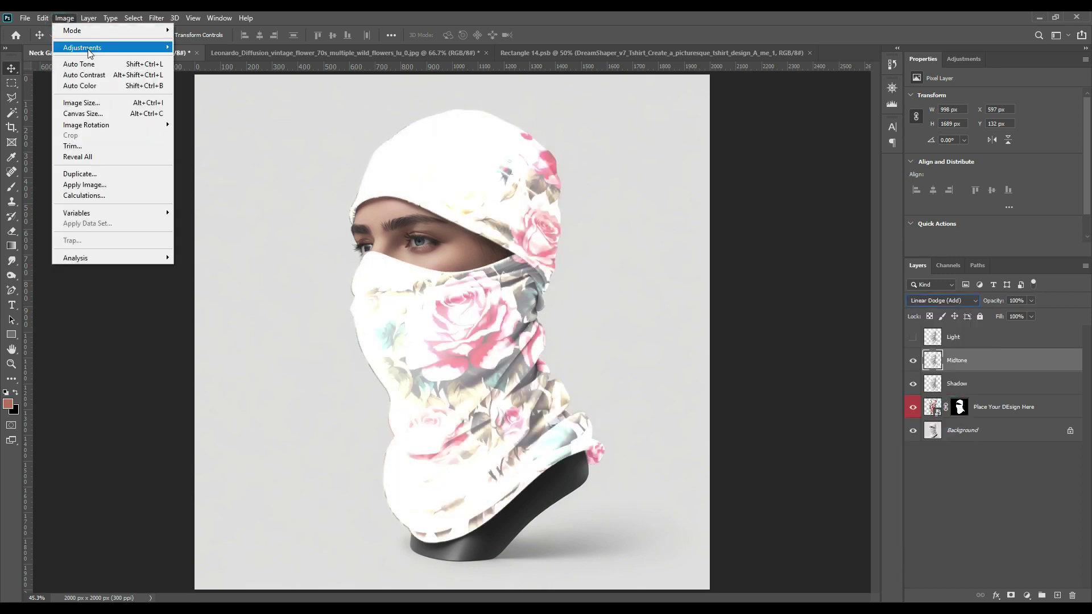
pyautogui.moveTo(91, 51)
pyautogui.click(215, 58)
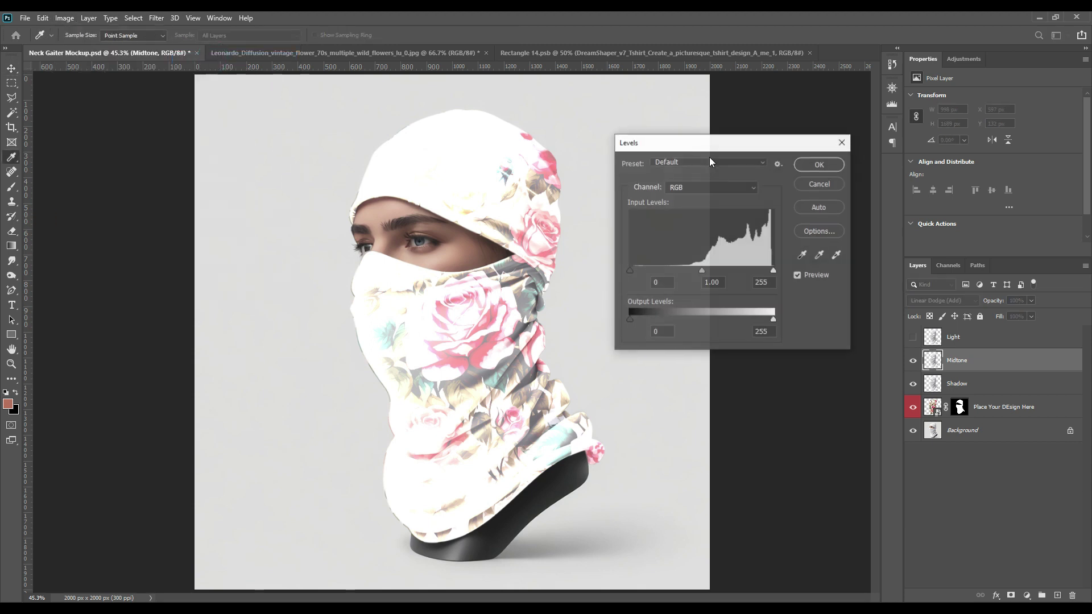
pyautogui.moveTo(685, 274); pyautogui.dragTo(697, 272)
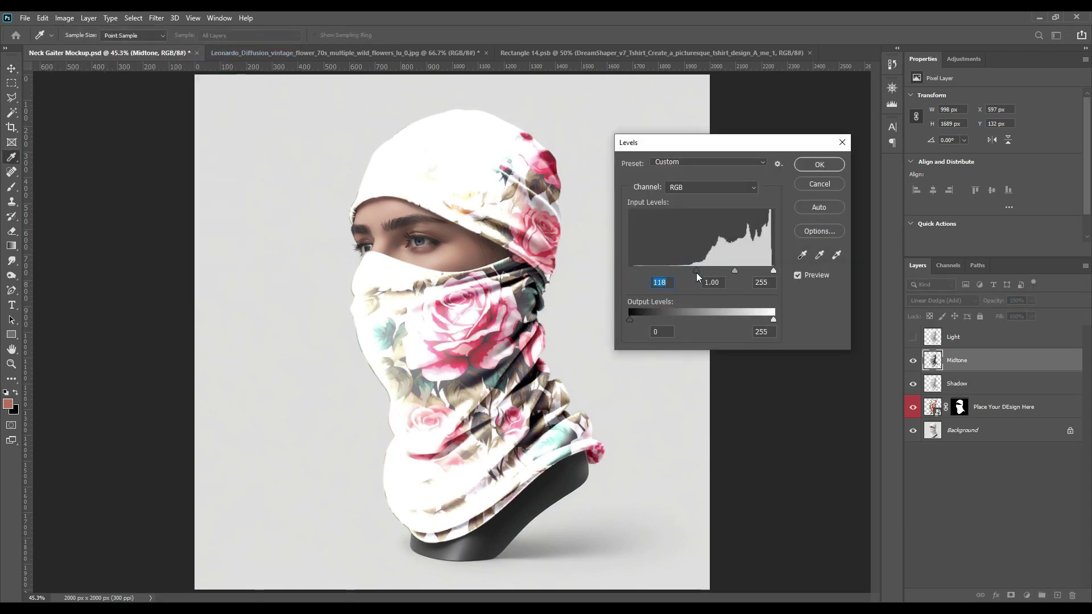
pyautogui.moveTo(772, 319); pyautogui.dragTo(650, 320)
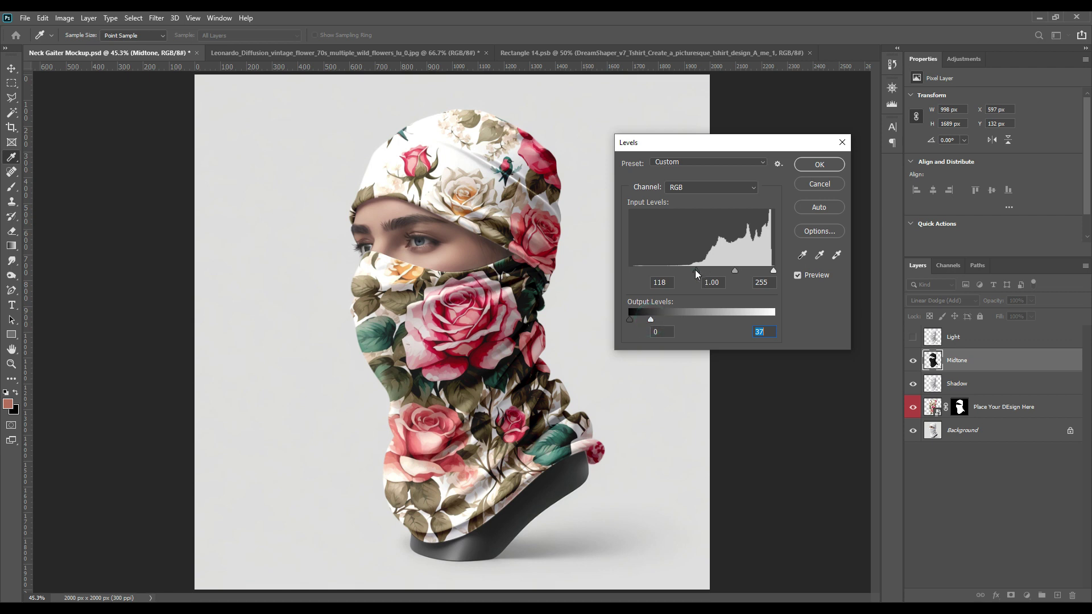
pyautogui.moveTo(697, 271); pyautogui.dragTo(711, 272)
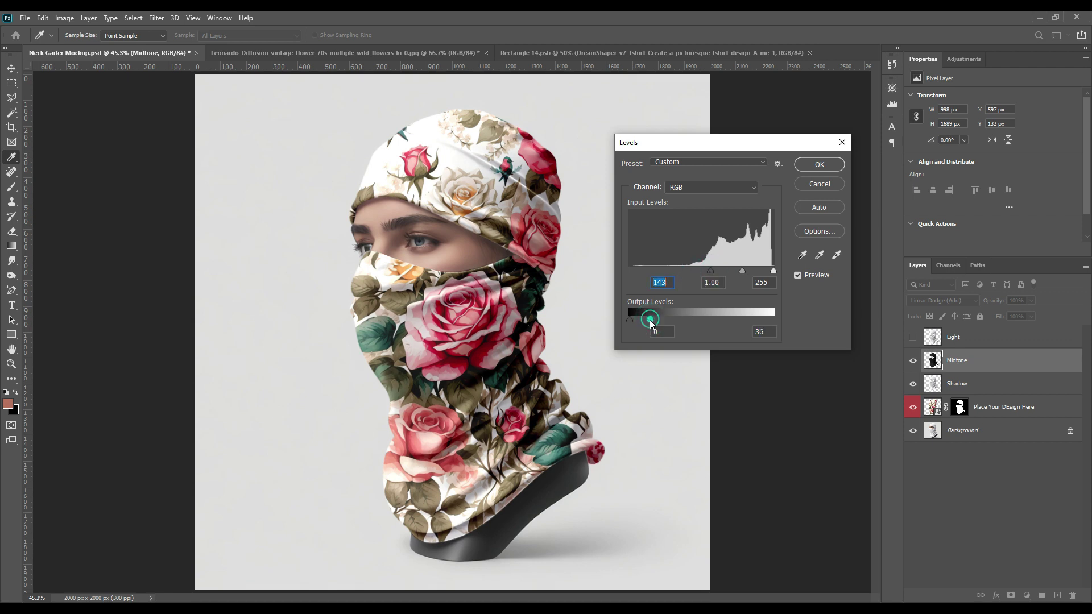
pyautogui.moveTo(650, 319); pyautogui.dragTo(648, 320)
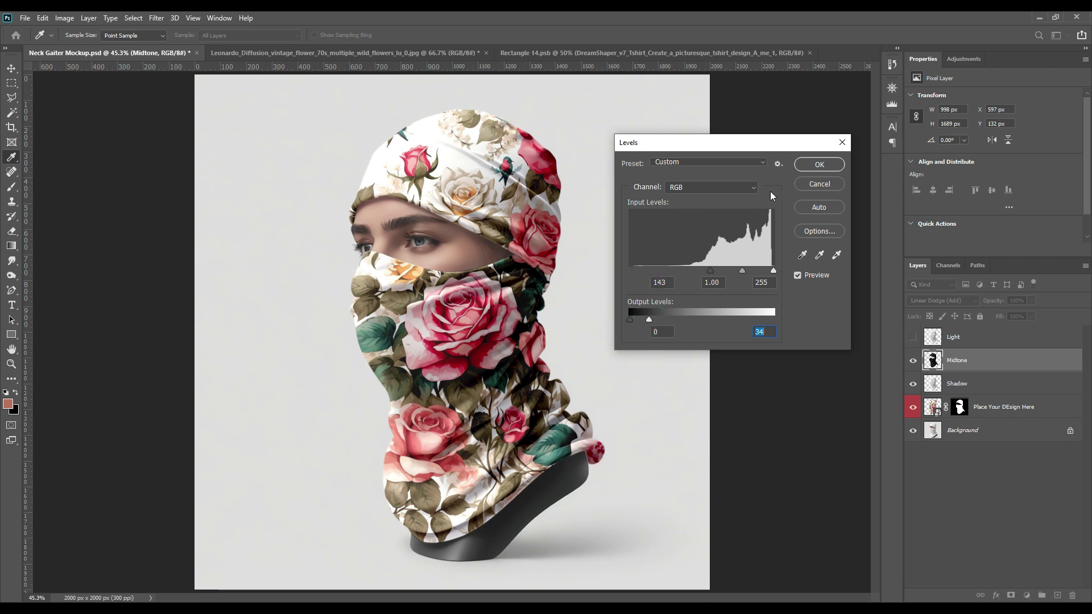
pyautogui.click(798, 170)
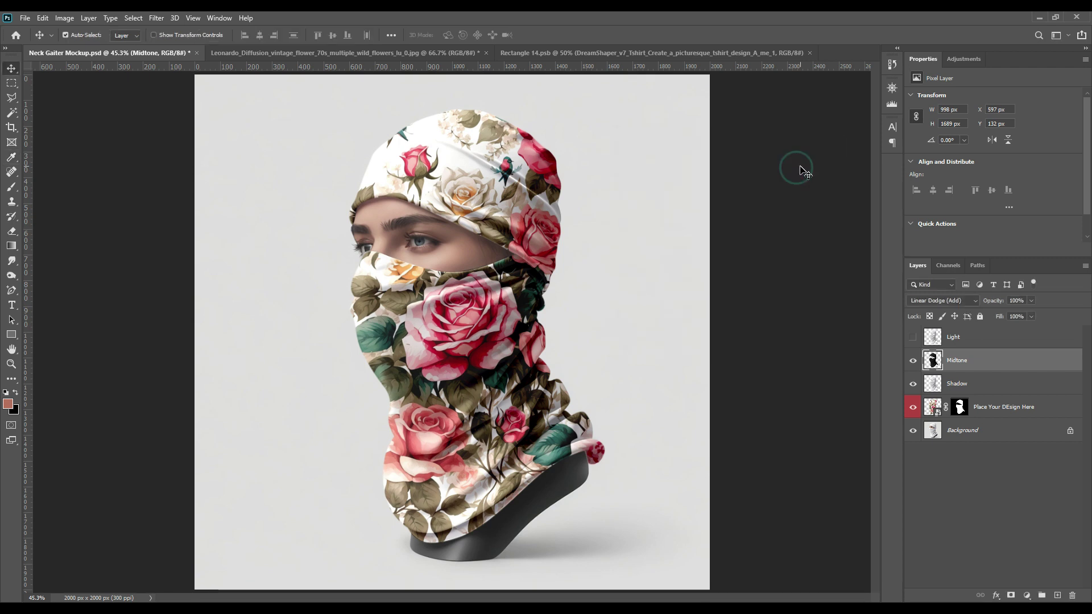
# Show the Light layer and set its blend mode to Screen
pyautogui.click(912, 338)
pyautogui.click(973, 341)
pyautogui.click(953, 300)
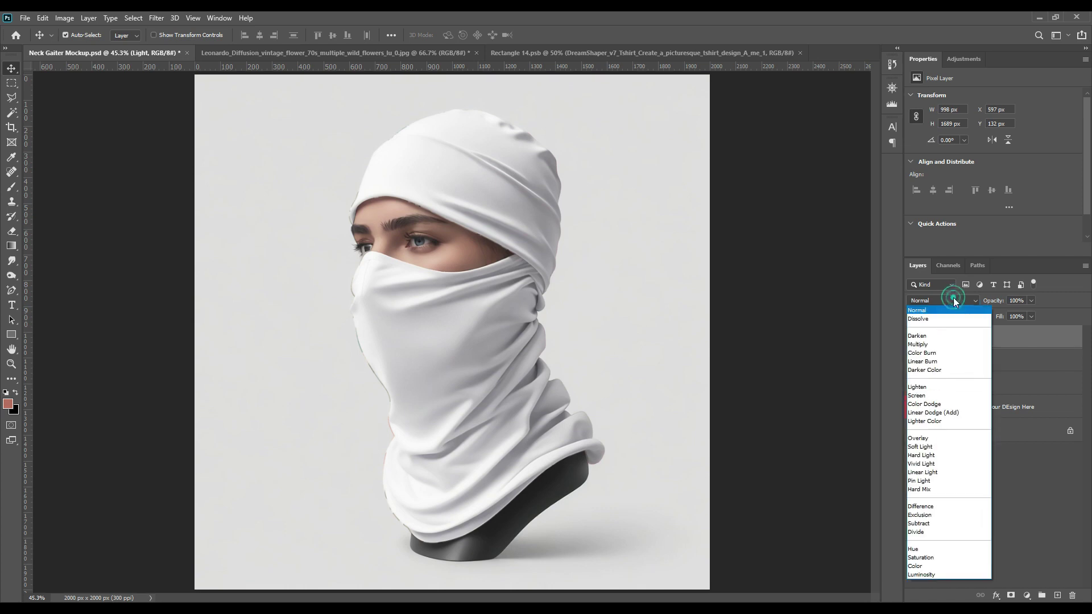
pyautogui.click(925, 396)
# Apply a Levels adjustment to the Light layer with input black at 208 and output white at 69
pyautogui.click(64, 18)
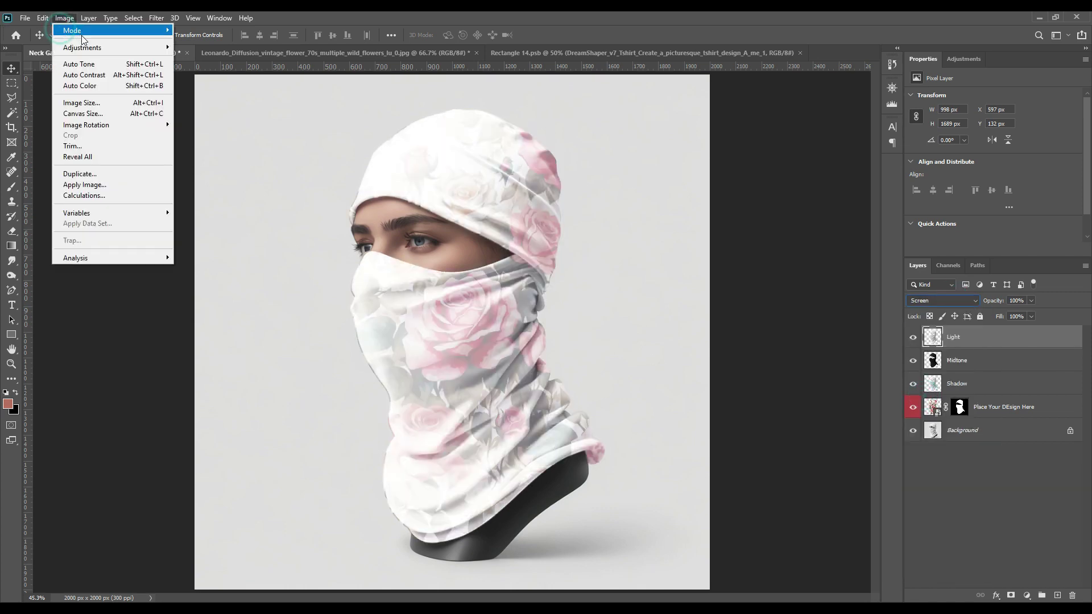
pyautogui.click(85, 47)
pyautogui.click(211, 58)
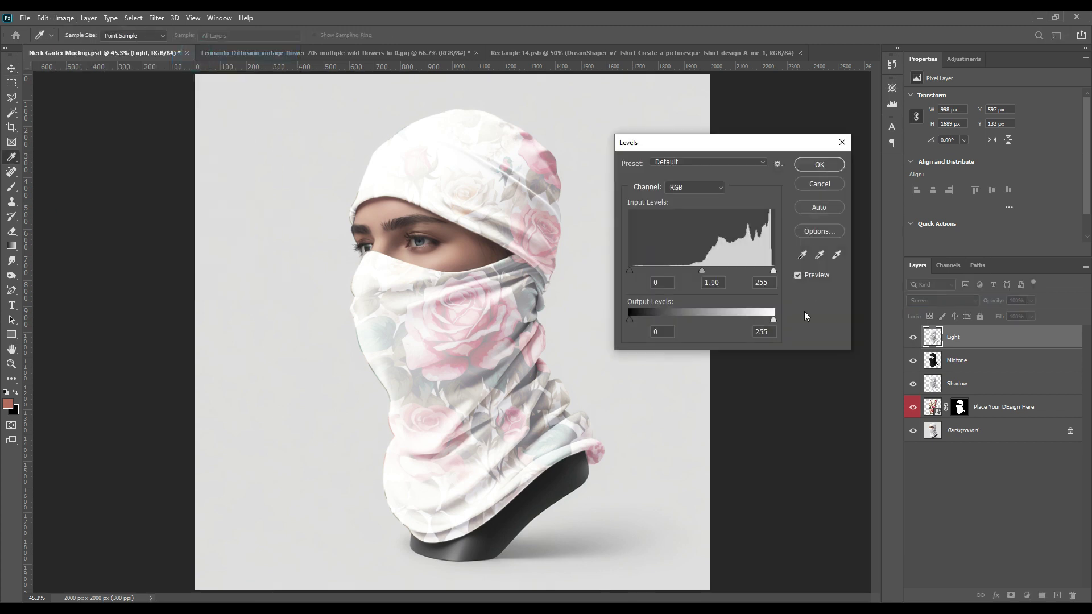
pyautogui.moveTo(630, 271); pyautogui.dragTo(746, 272)
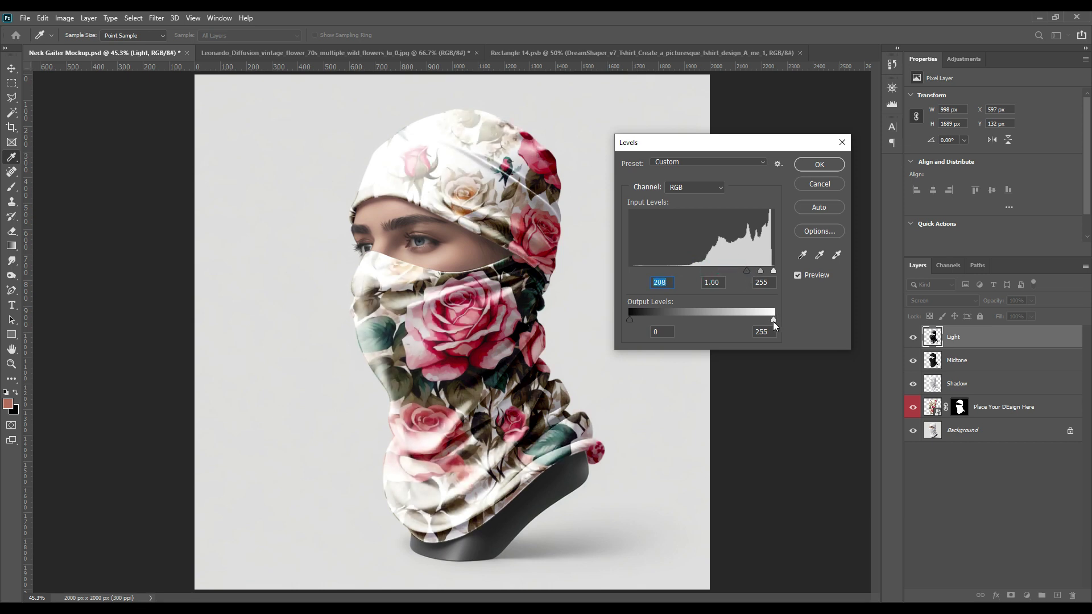
pyautogui.moveTo(773, 320); pyautogui.dragTo(668, 319)
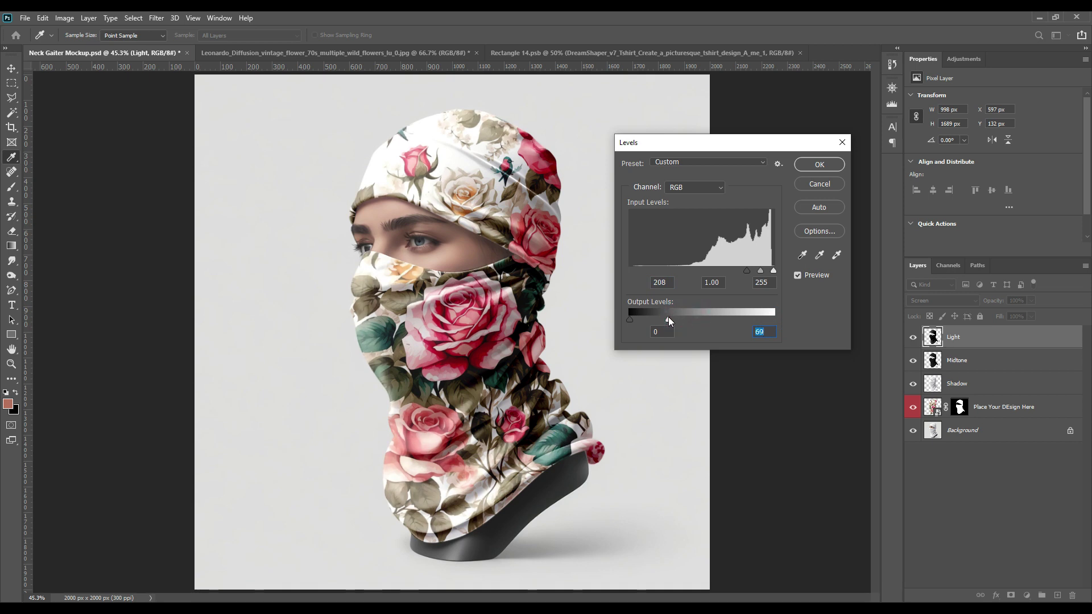
pyautogui.click(819, 164)
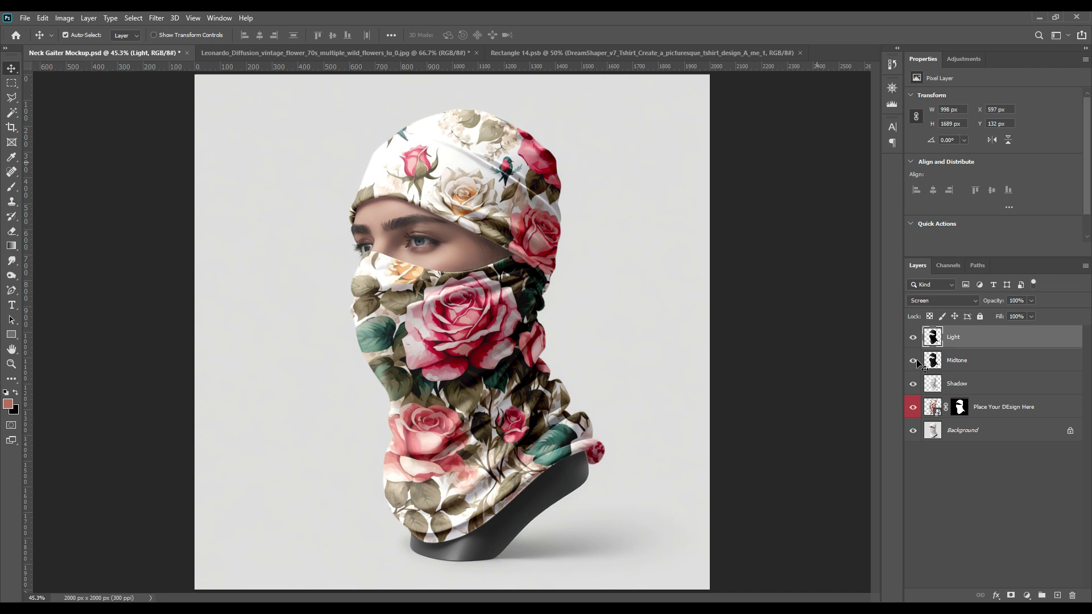
# Toggle the Light, Midtone and Shadow layers off and on one by one to compare their shading effect
pyautogui.click(912, 338)
pyautogui.click(911, 338)
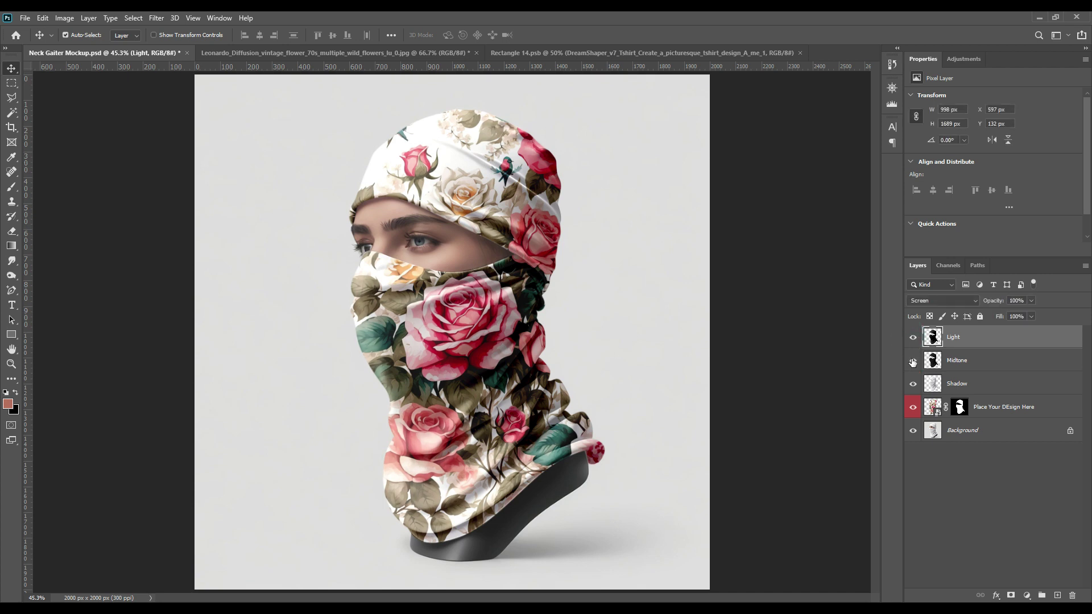
pyautogui.click(913, 360)
pyautogui.click(912, 362)
pyautogui.click(913, 386)
pyautogui.click(913, 385)
# Change the Shadow layer's blend mode to Multiply and deselect the layer
pyautogui.click(969, 382)
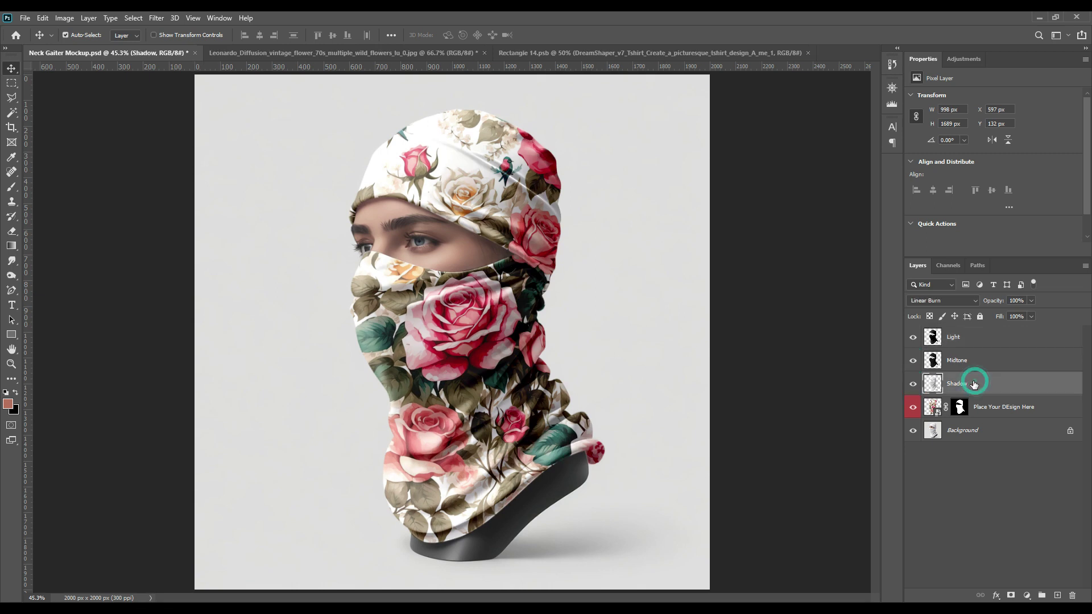
pyautogui.click(943, 301)
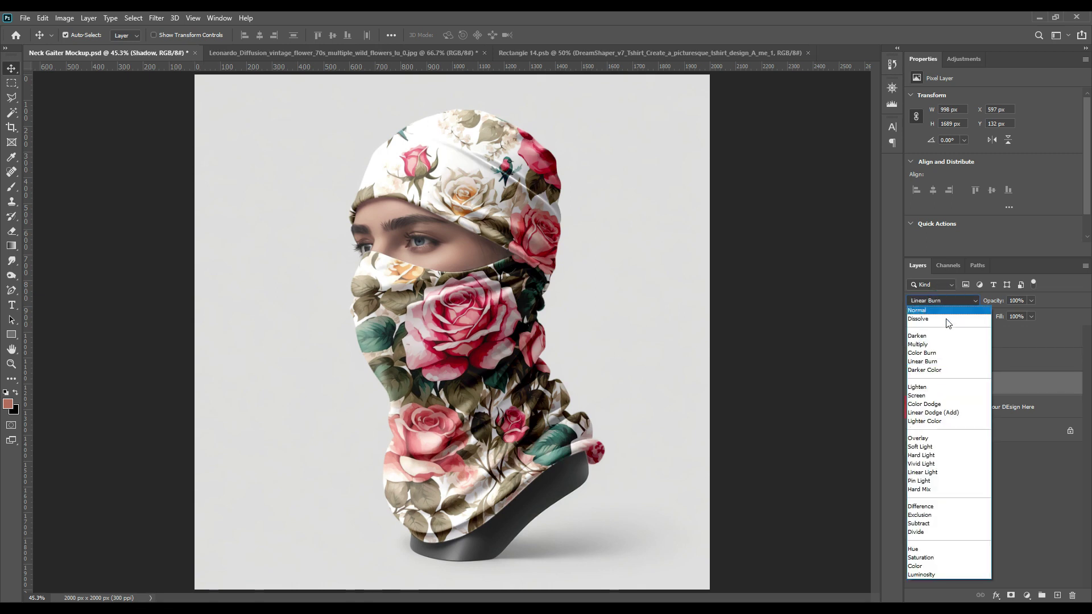
pyautogui.click(932, 344)
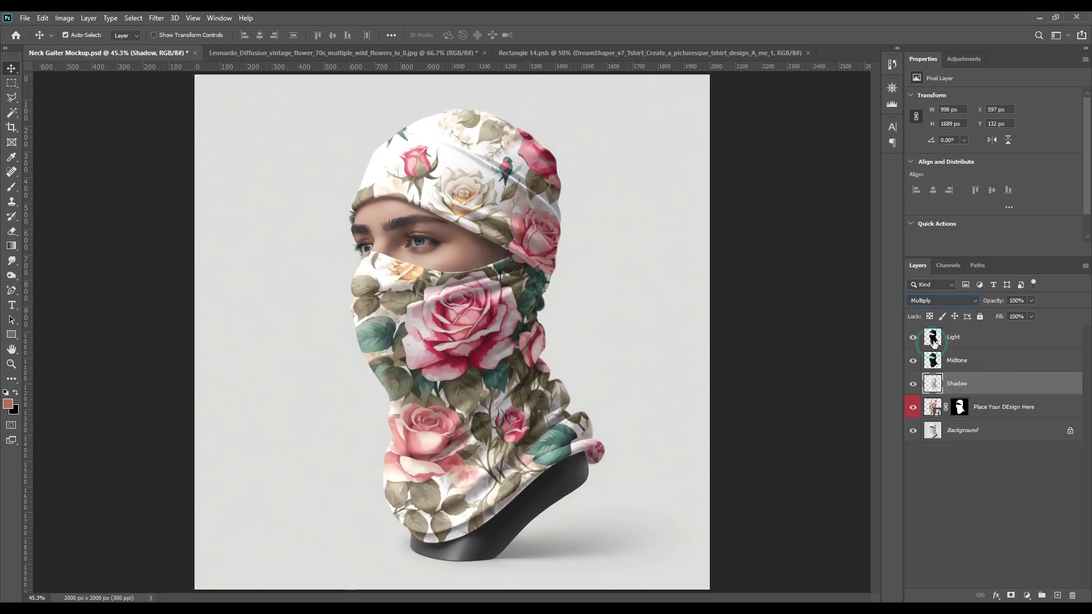
pyautogui.click(961, 455)
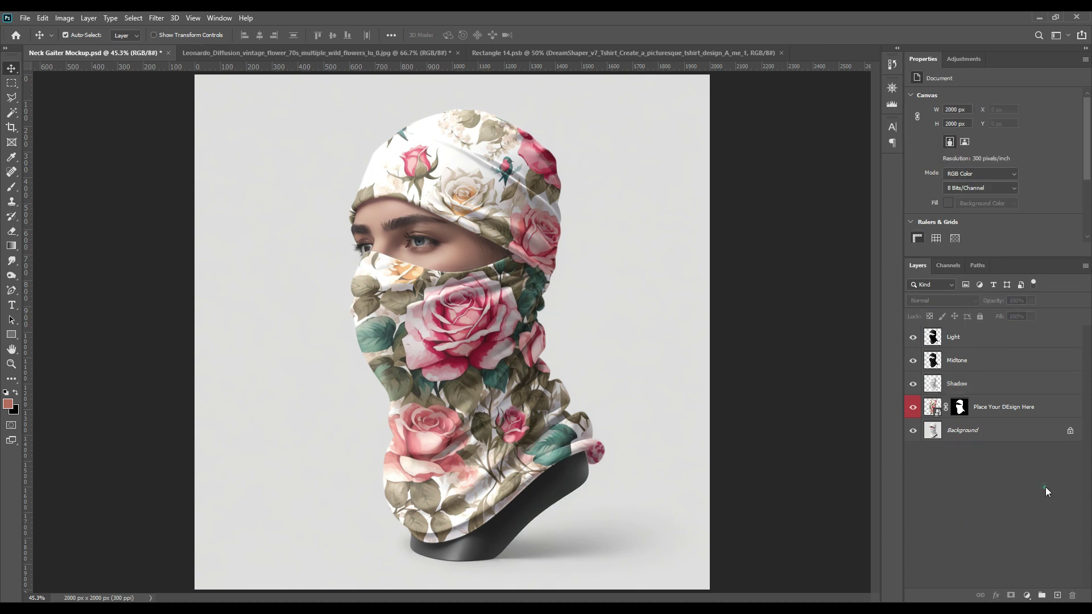
# On the Background layer, select the subject including the design layer's mask area, and invert the selection to cover the backdrop
pyautogui.click(961, 434)
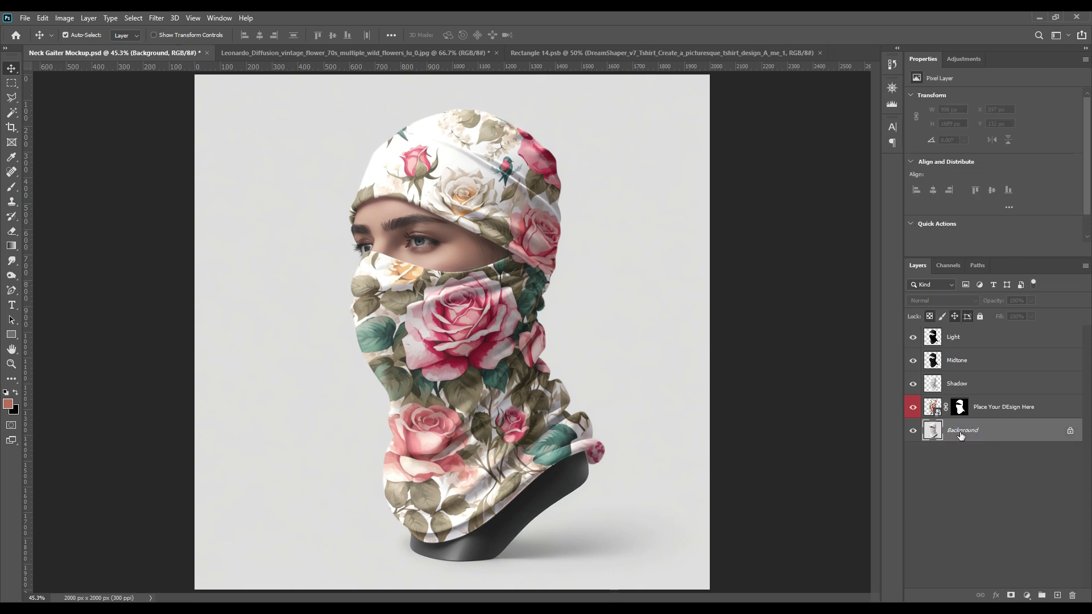
pyautogui.click(14, 116)
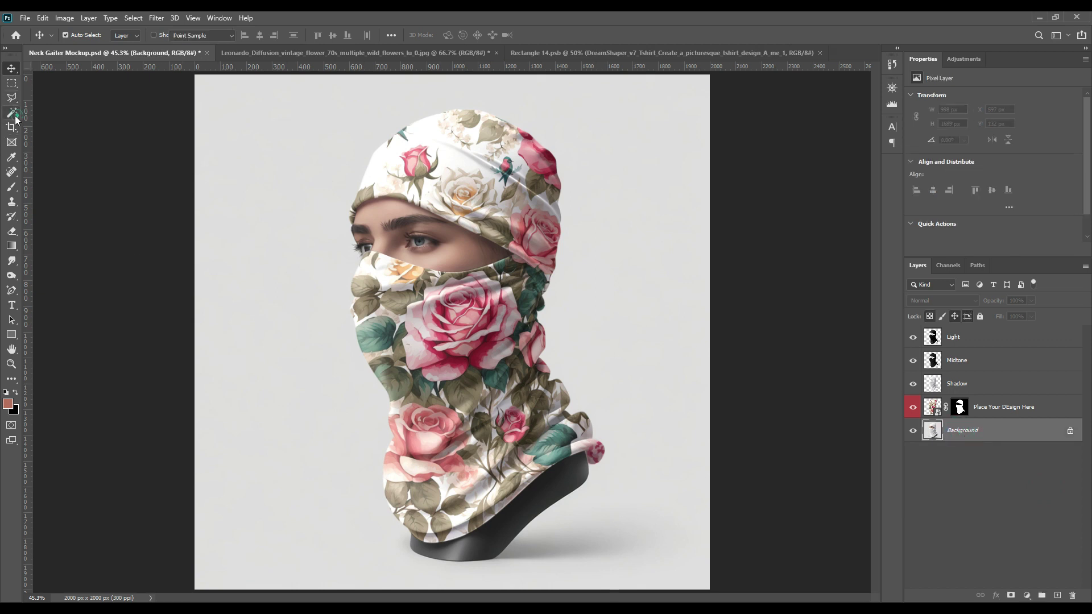
pyautogui.rightClick(15, 117)
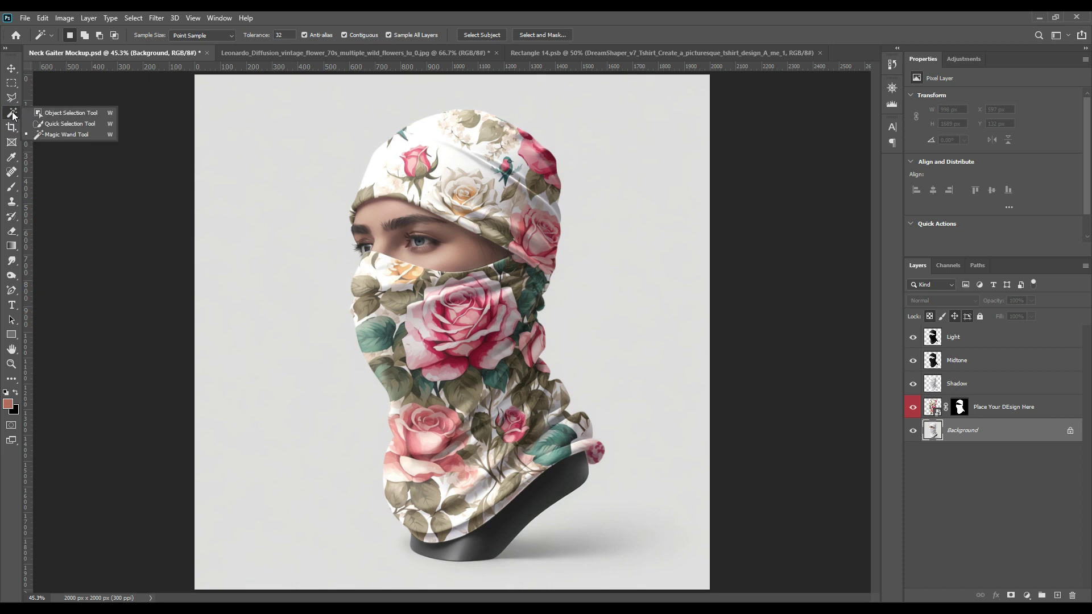
pyautogui.click(68, 114)
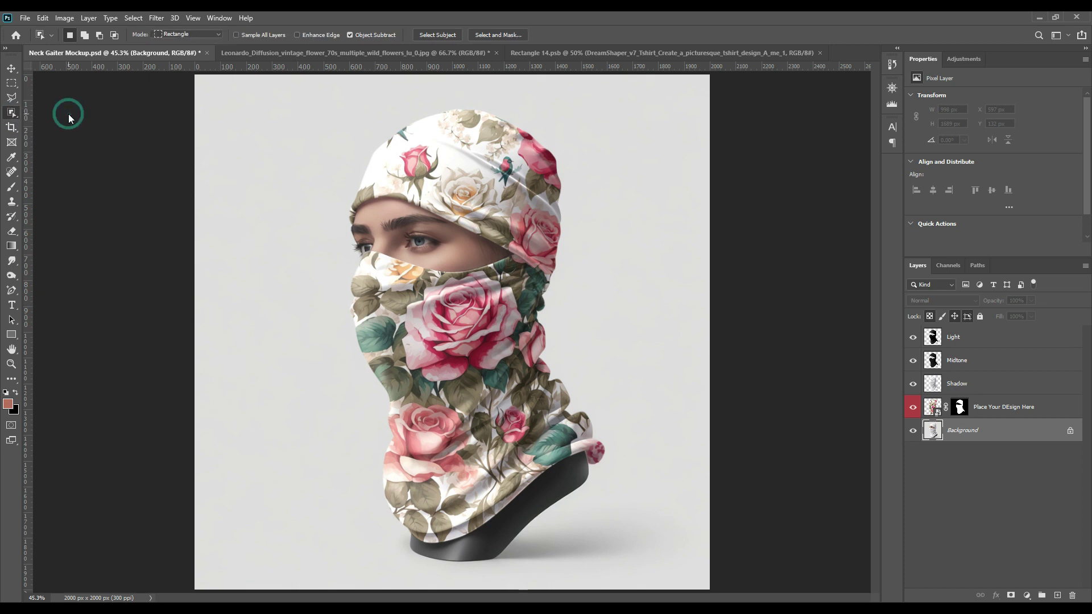
pyautogui.click(437, 35)
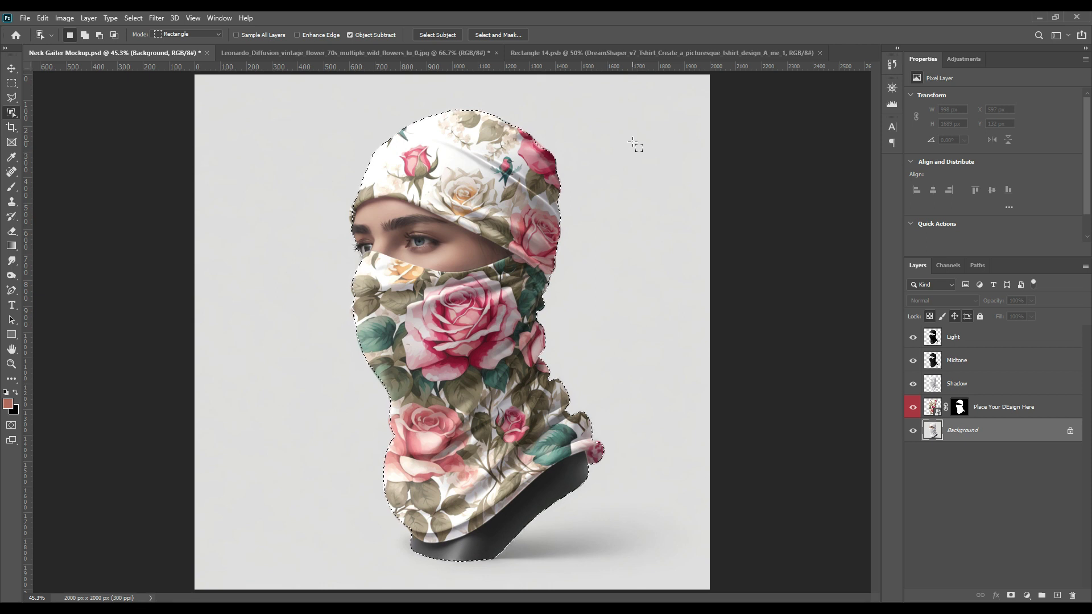
pyautogui.keyDown('ctrl'); pyautogui.click(962, 411); pyautogui.keyUp('ctrl')
pyautogui.click(135, 18)
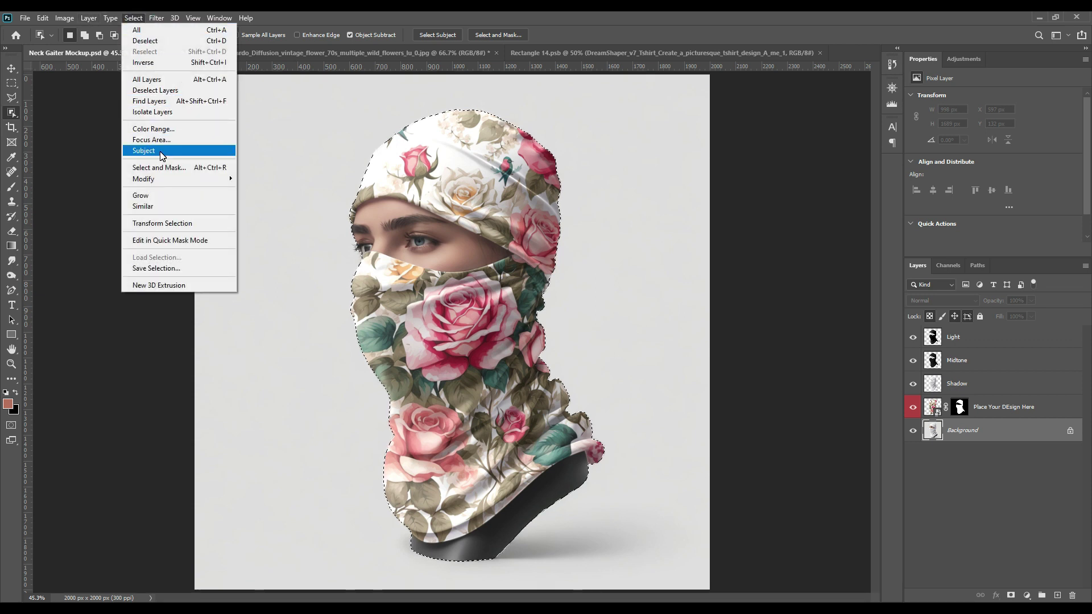
pyautogui.click(165, 67)
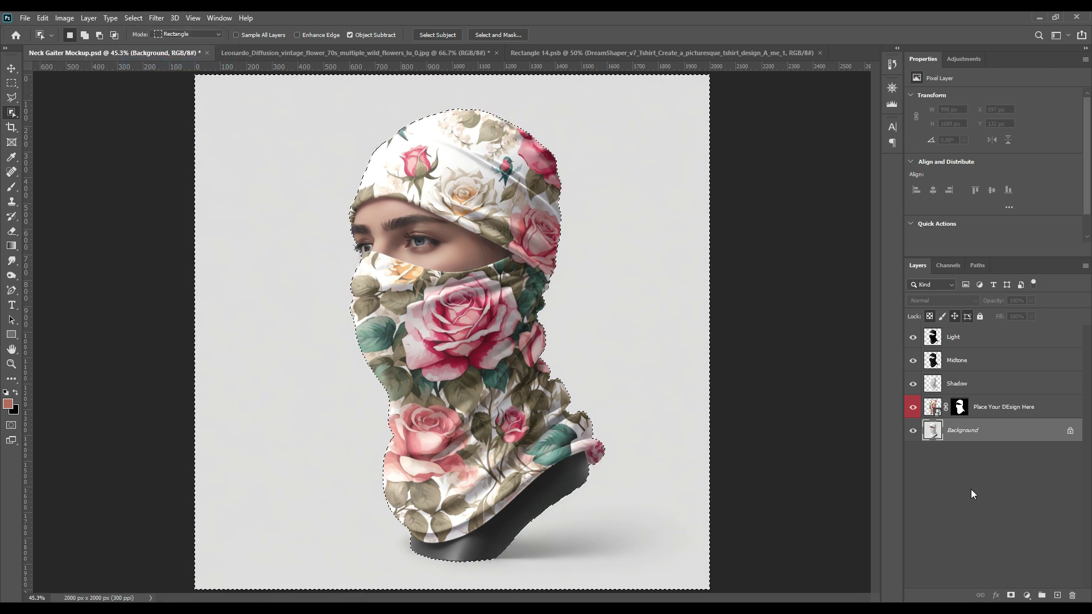
# Add a Solid Color fill layer over the selected backdrop, sampling a rose tone from the pattern and brightening it to light pink
pyautogui.click(1027, 595)
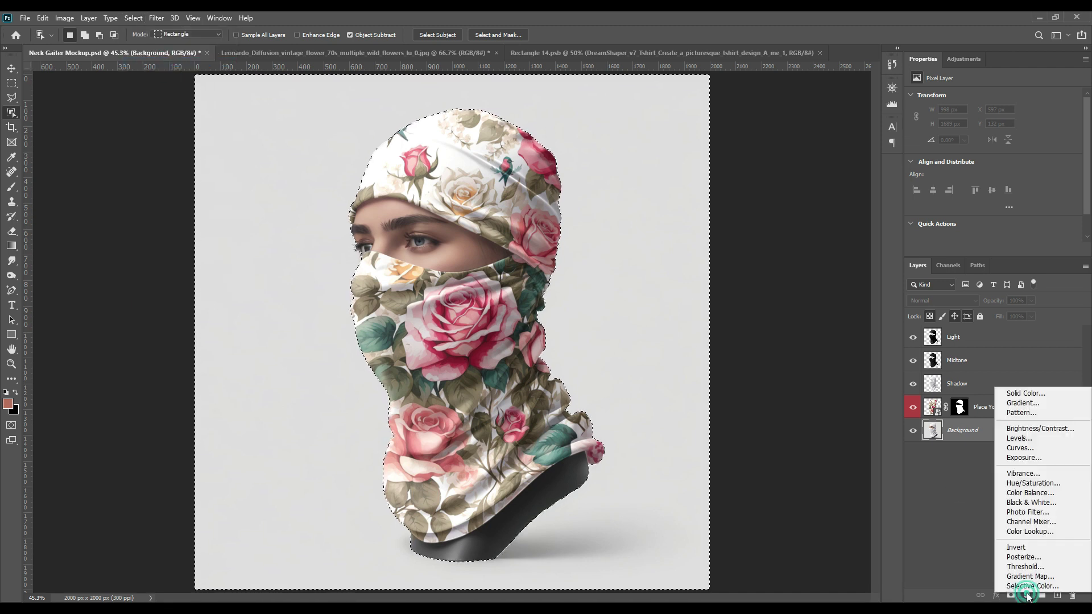
pyautogui.click(1034, 395)
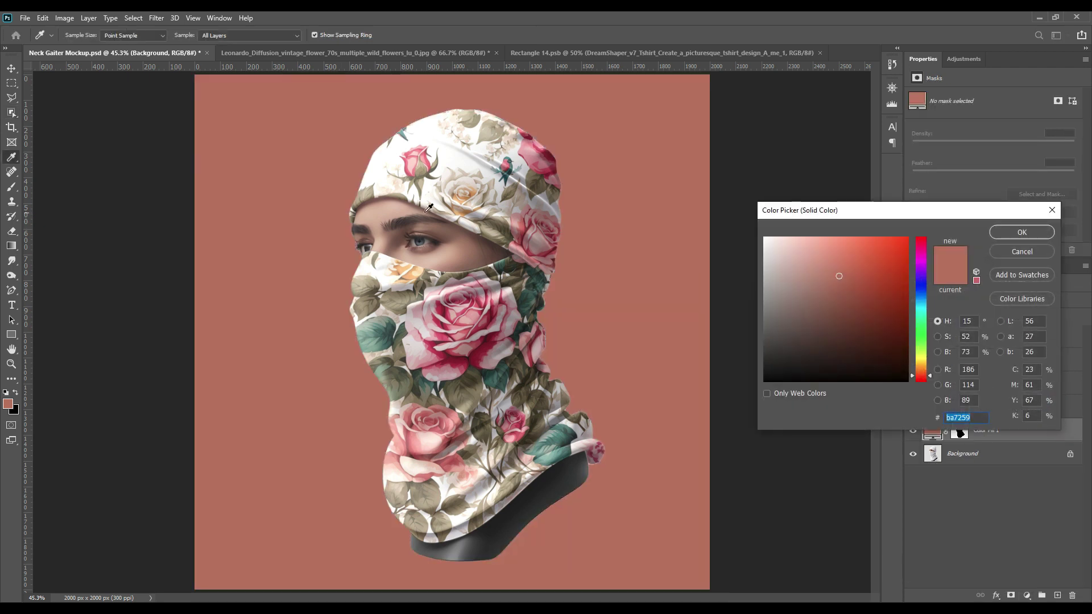
pyautogui.click(488, 282)
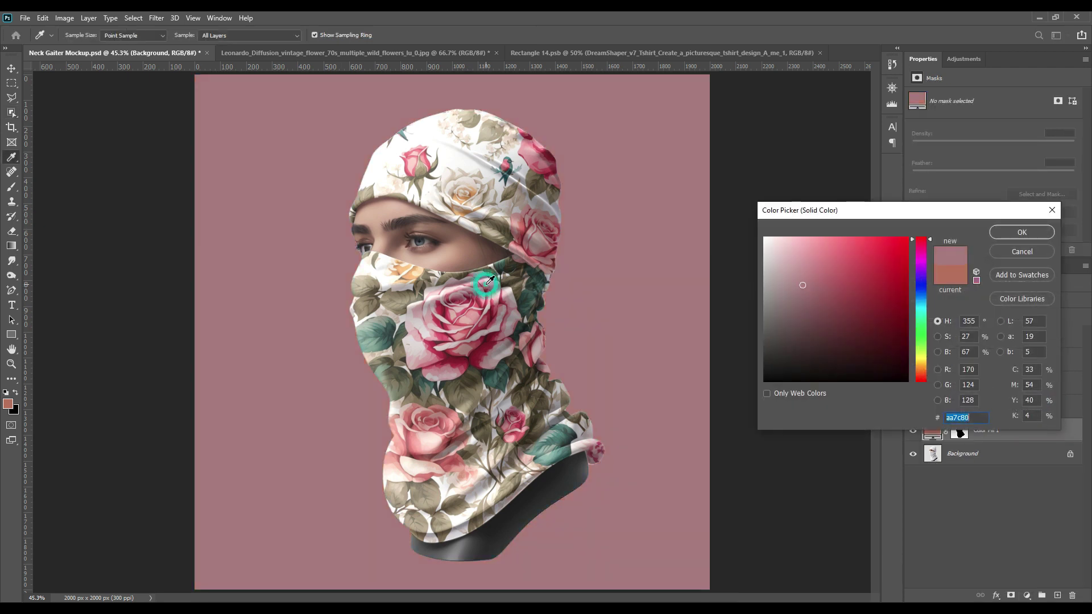
pyautogui.moveTo(802, 285)
pyautogui.mouseDown()
pyautogui.moveTo(811, 273)
pyautogui.moveTo(798, 234)
pyautogui.mouseUp()
pyautogui.click(1007, 229)
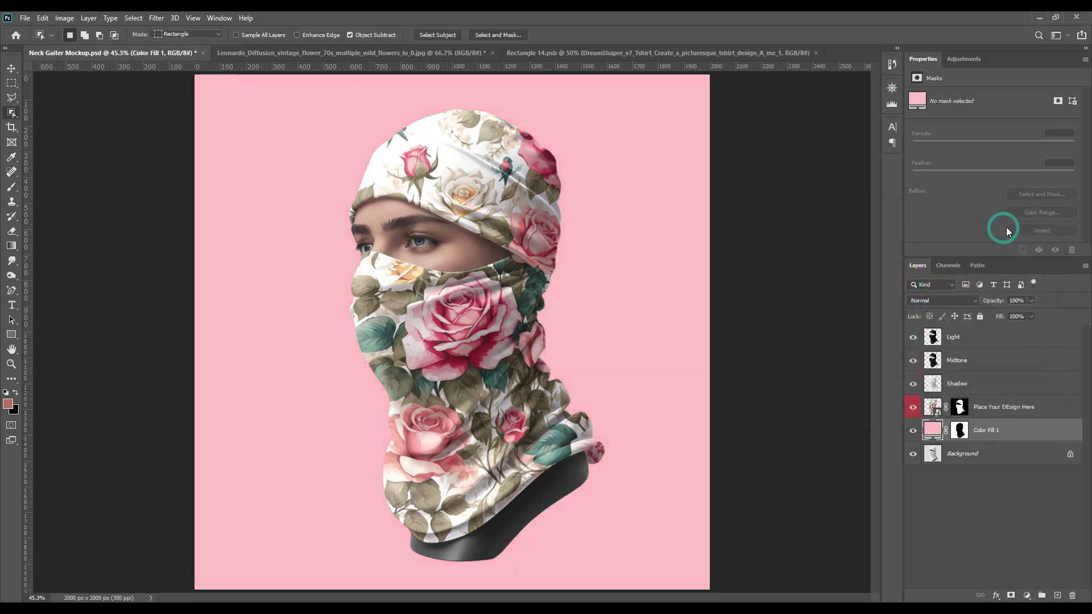
# Set the pink fill layer's blend mode to Linear Burn
pyautogui.click(944, 301)
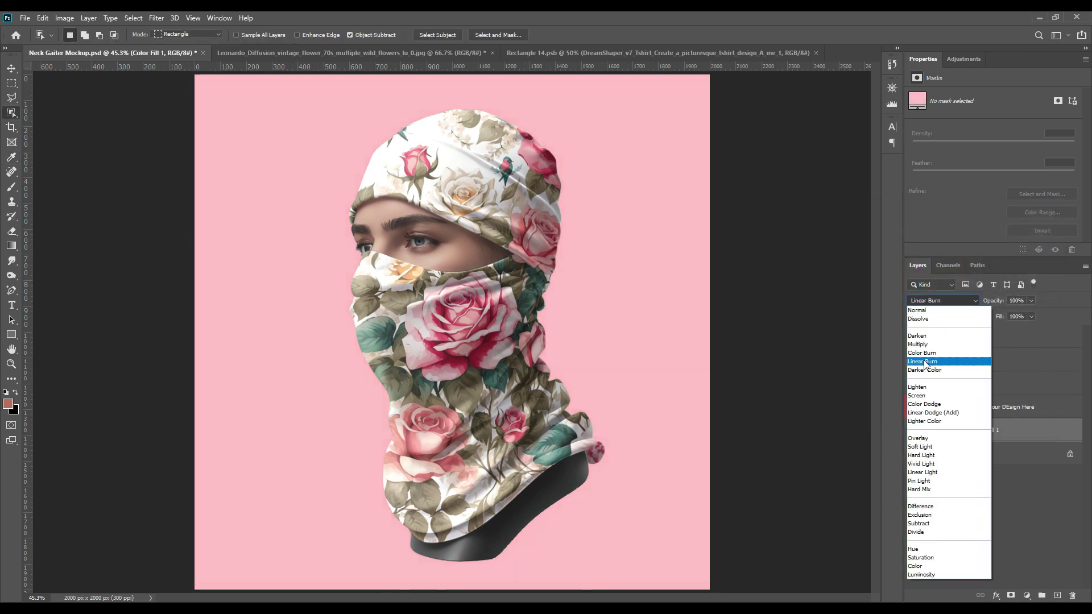
pyautogui.click(924, 364)
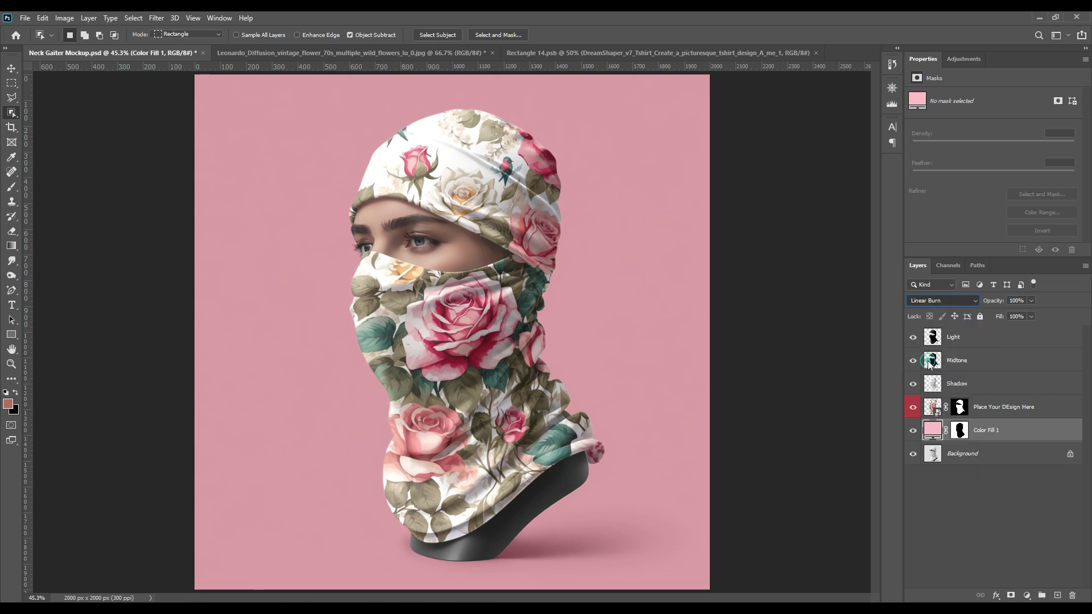
pyautogui.click(972, 476)
# Label the pink fill layer with the Red layer color and deselect it
pyautogui.rightClick(986, 433)
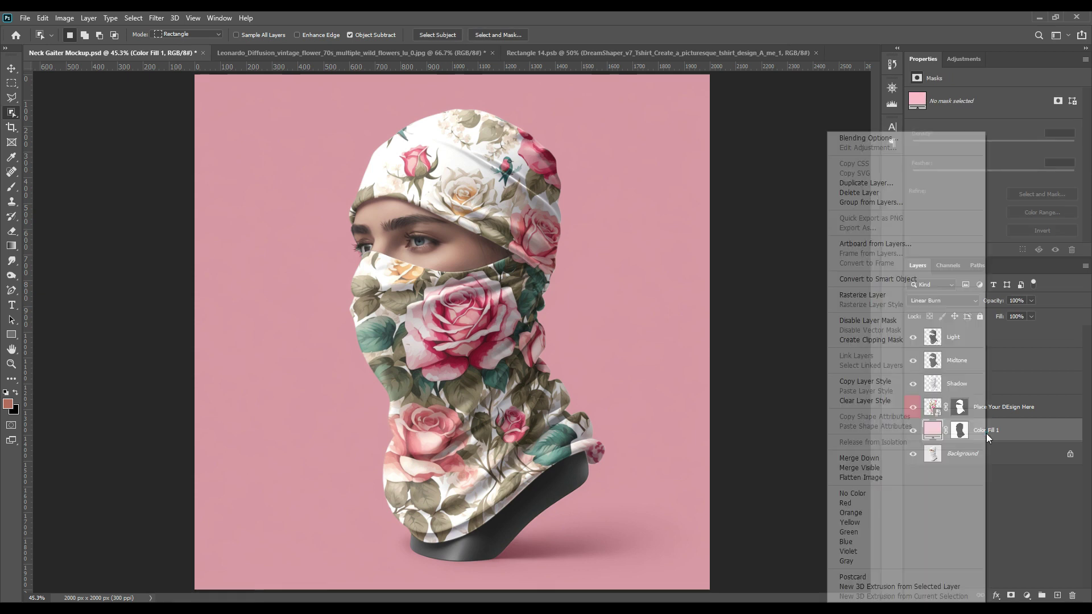
pyautogui.click(857, 504)
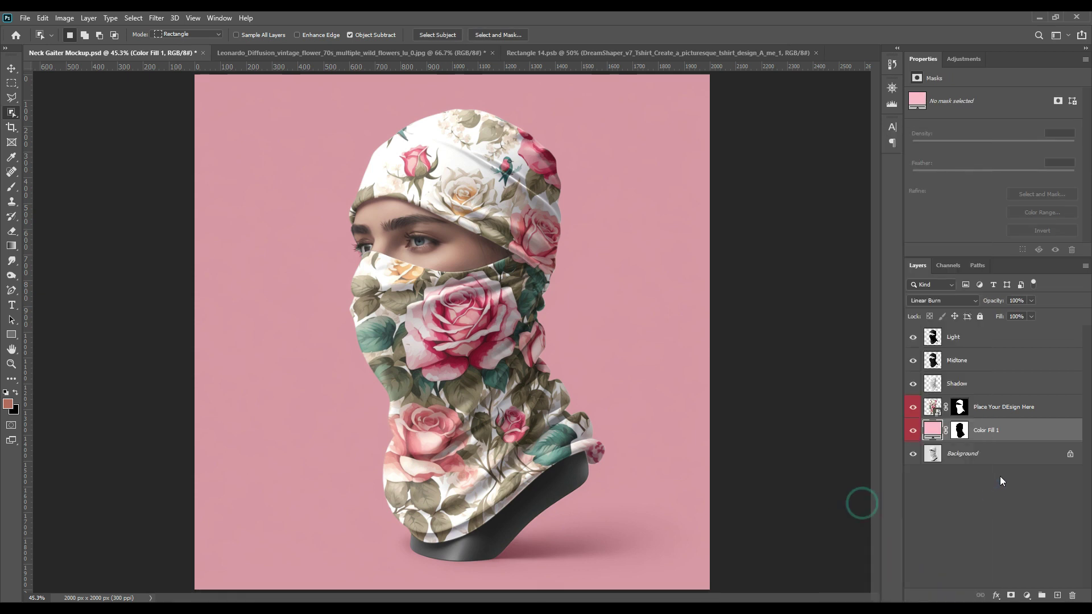
pyautogui.click(994, 477)
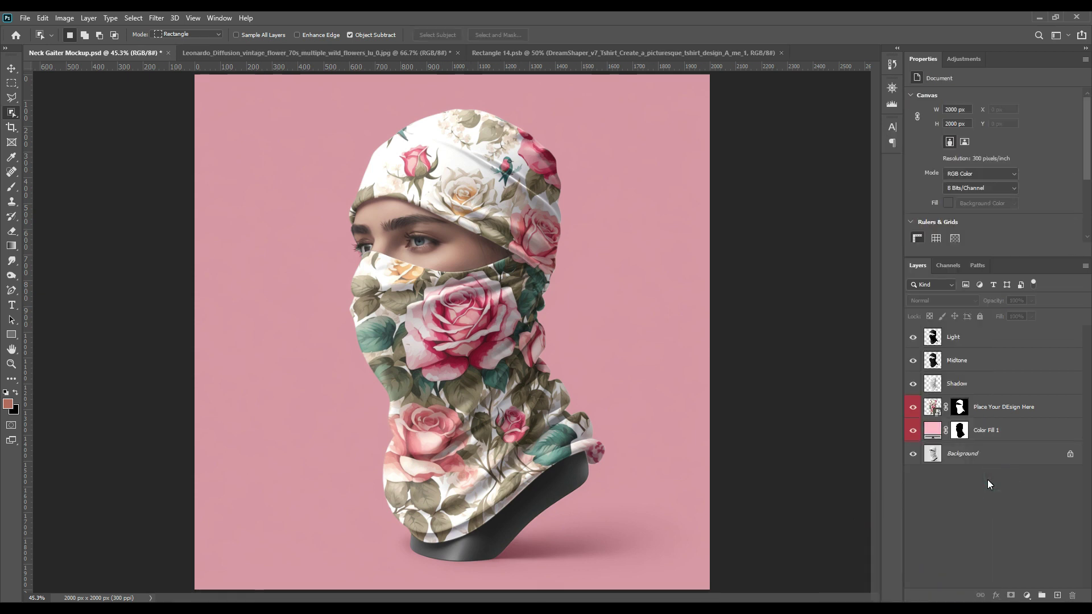